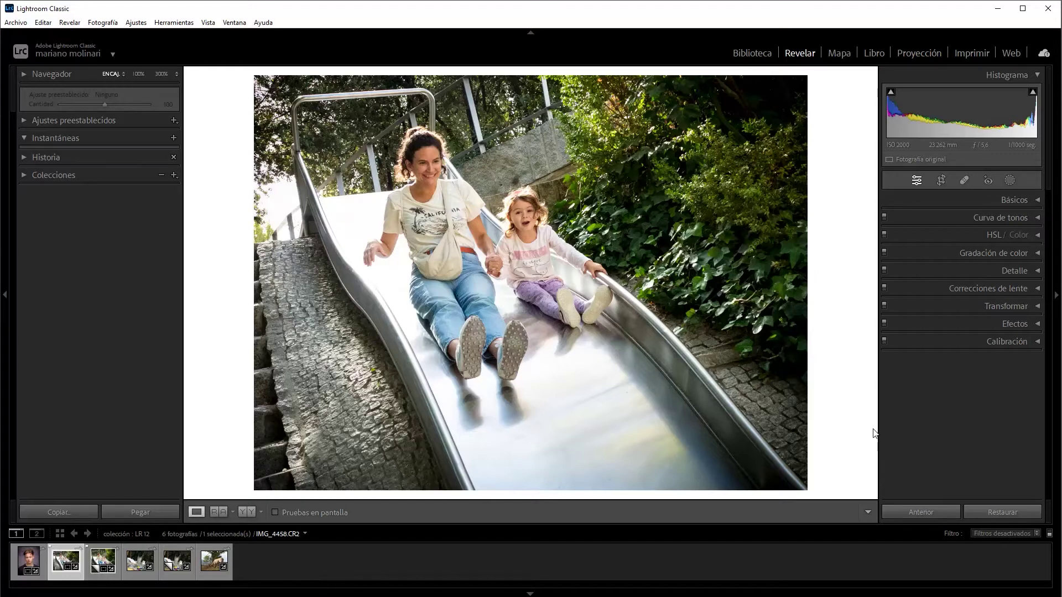
- In Masking, show both detected people, preview and discard a whole-person mask on the girl
click(1009, 181)
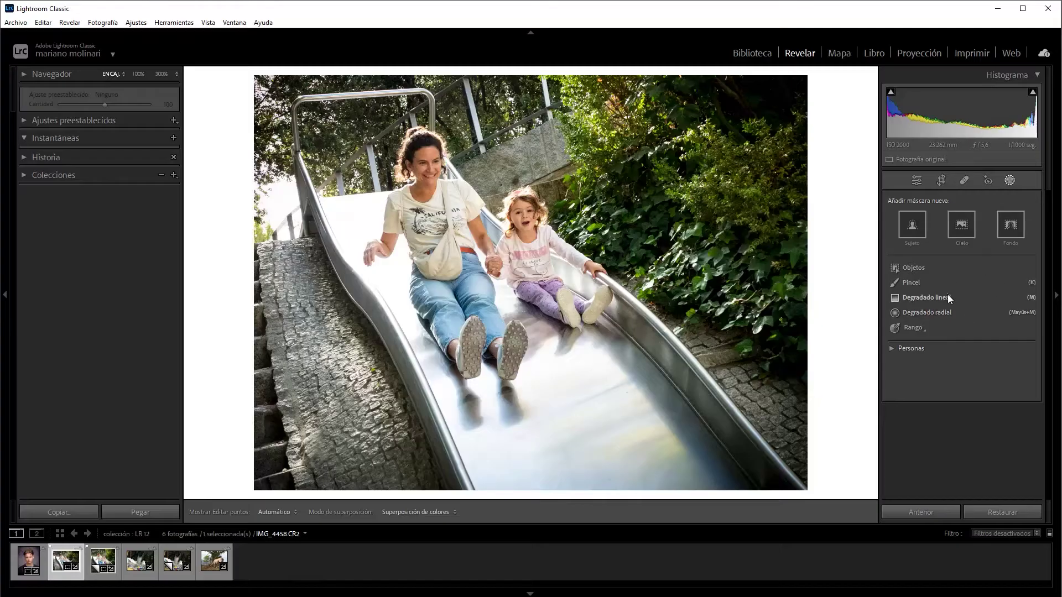
click(891, 349)
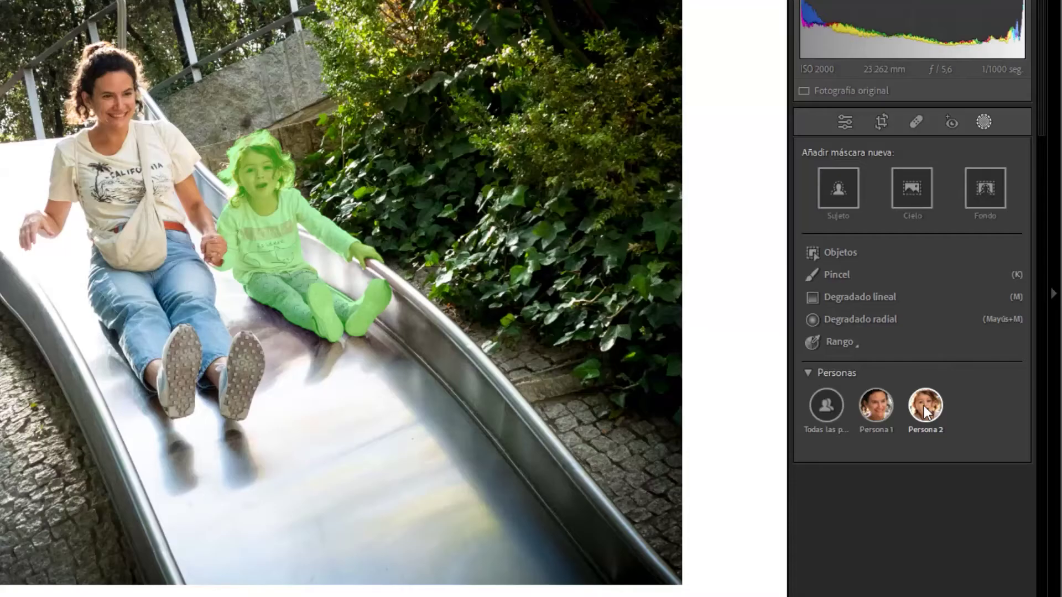
click(924, 409)
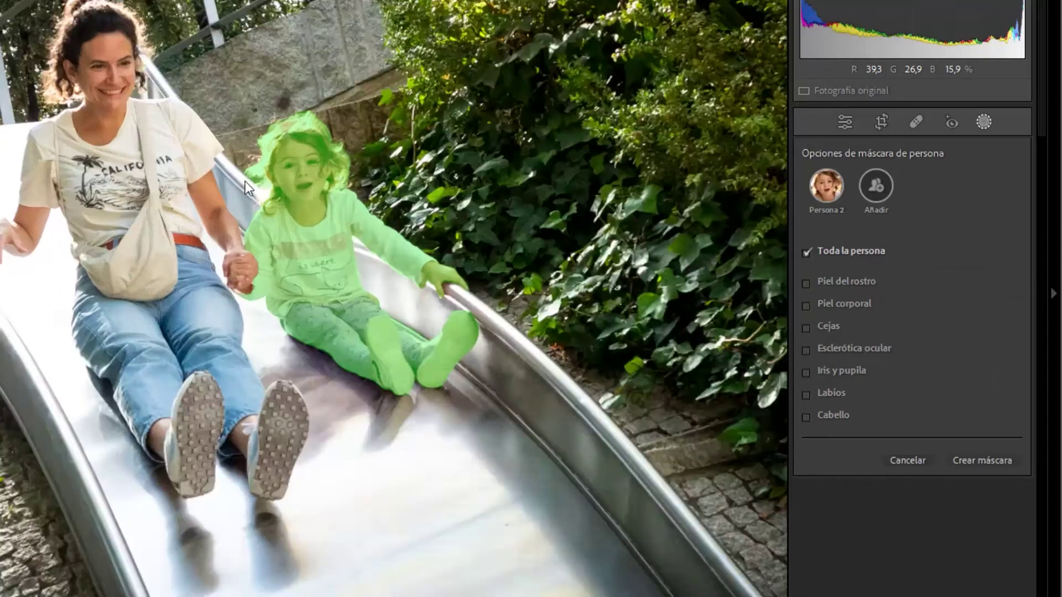
click(244, 181)
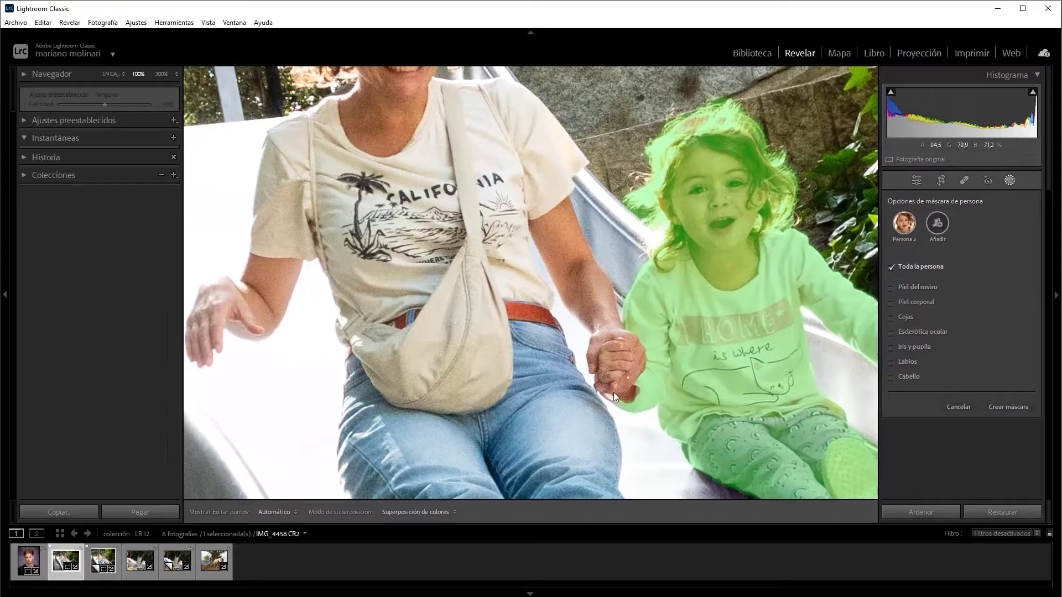
click(636, 354)
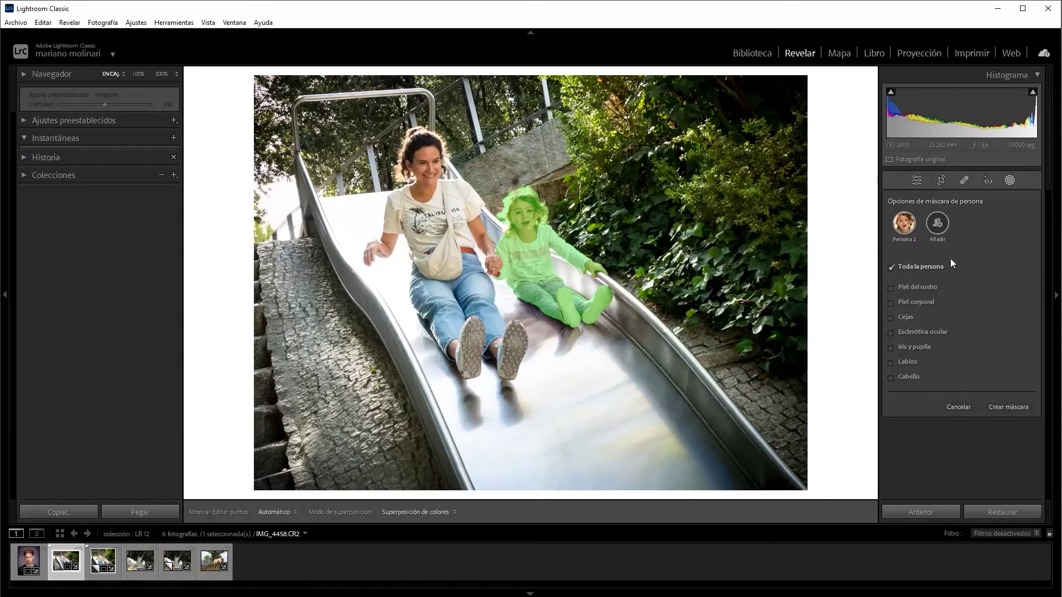
click(958, 407)
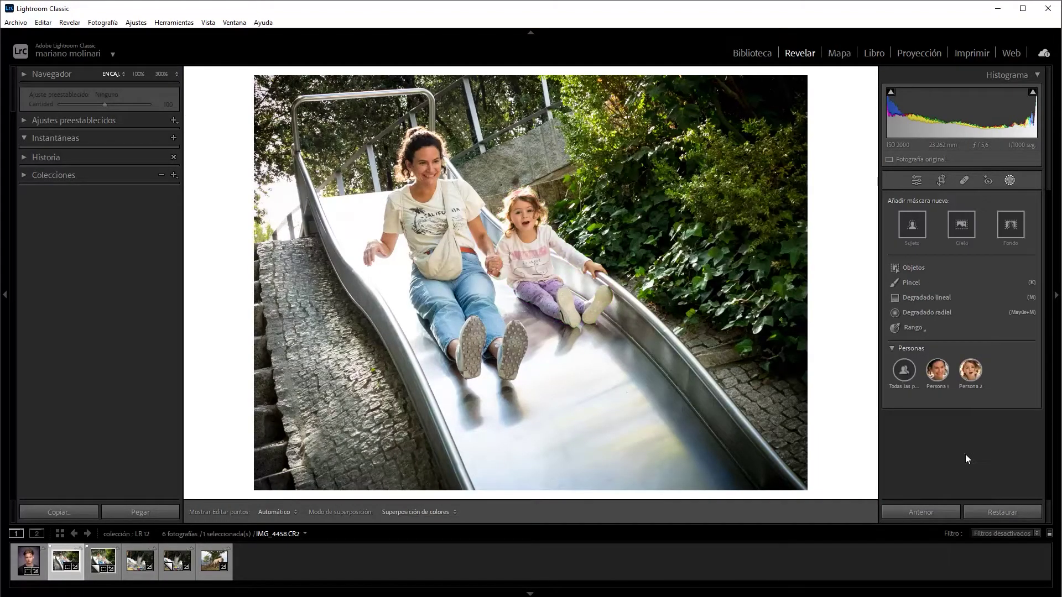
- Create Mask 1 on Persona 1 (the woman), limited to facial skin only
click(935, 373)
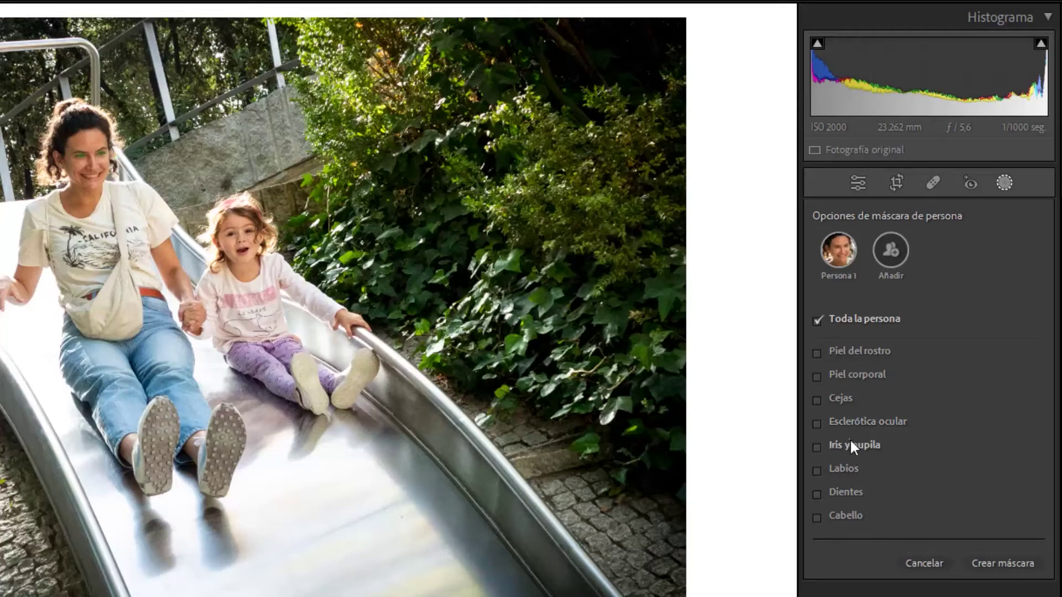
click(190, 237)
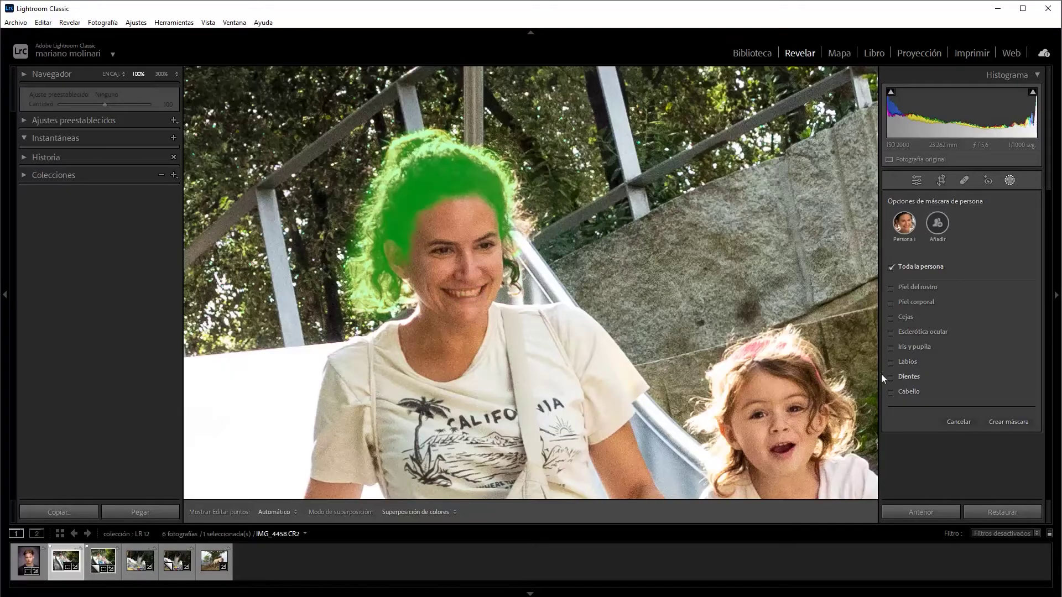
click(815, 353)
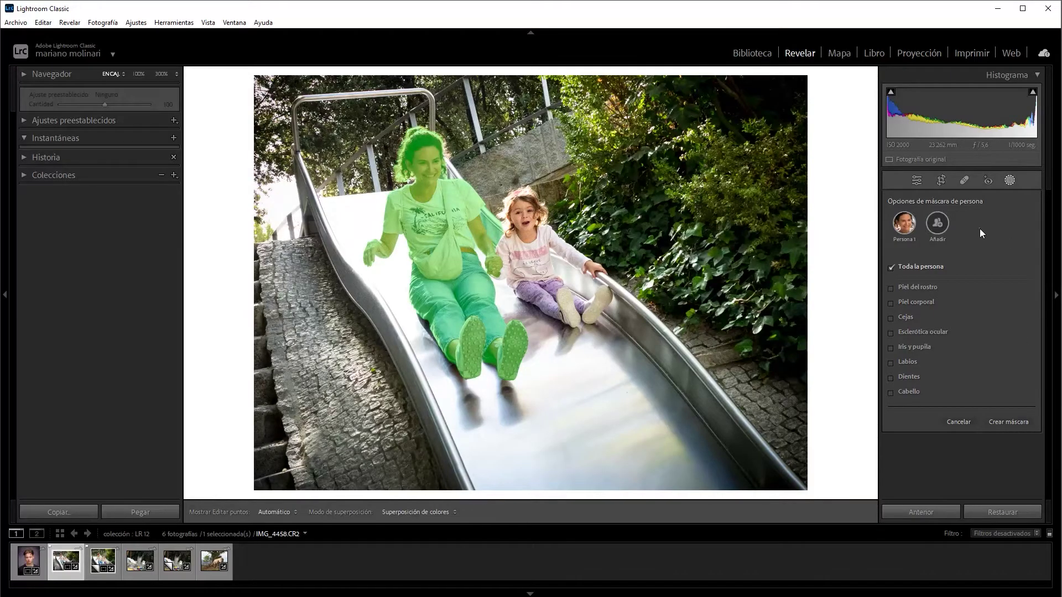
click(889, 287)
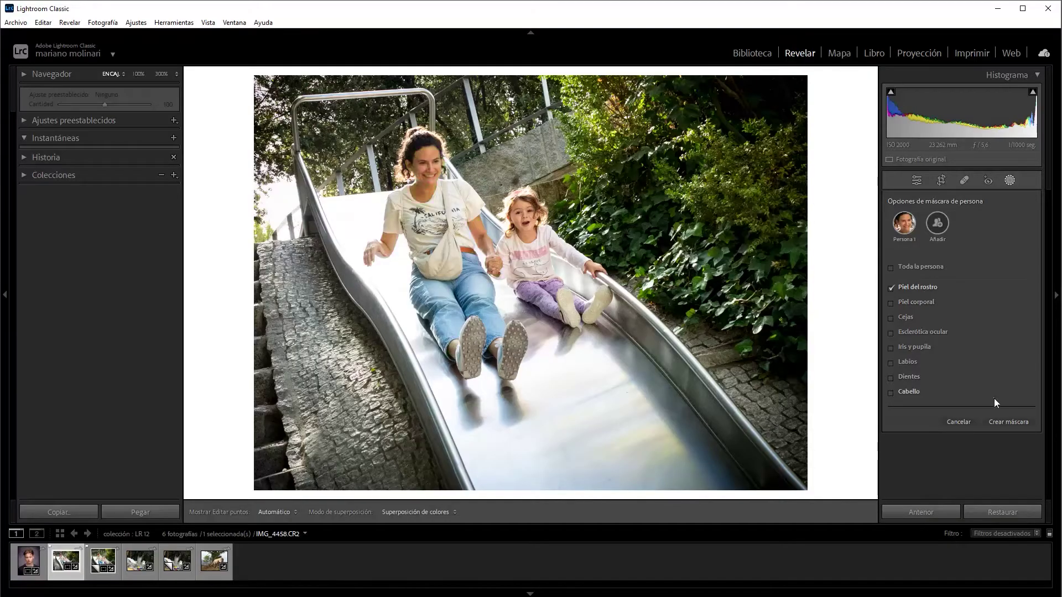
click(1010, 420)
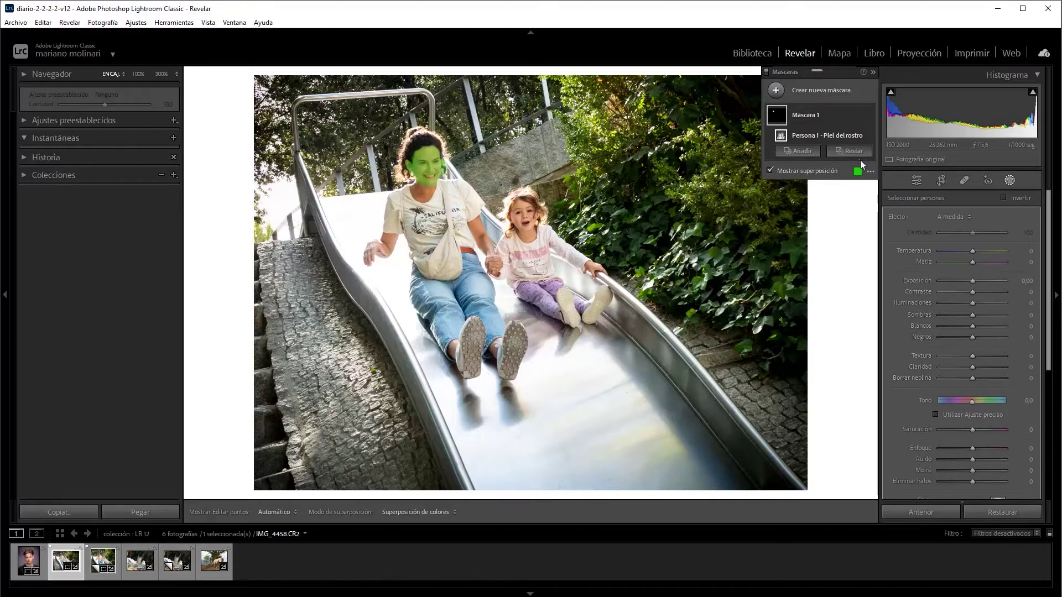
- Hide the overlay and set Mask 1 to Exposure 0.23, Clarity −1, Texture −2
click(829, 112)
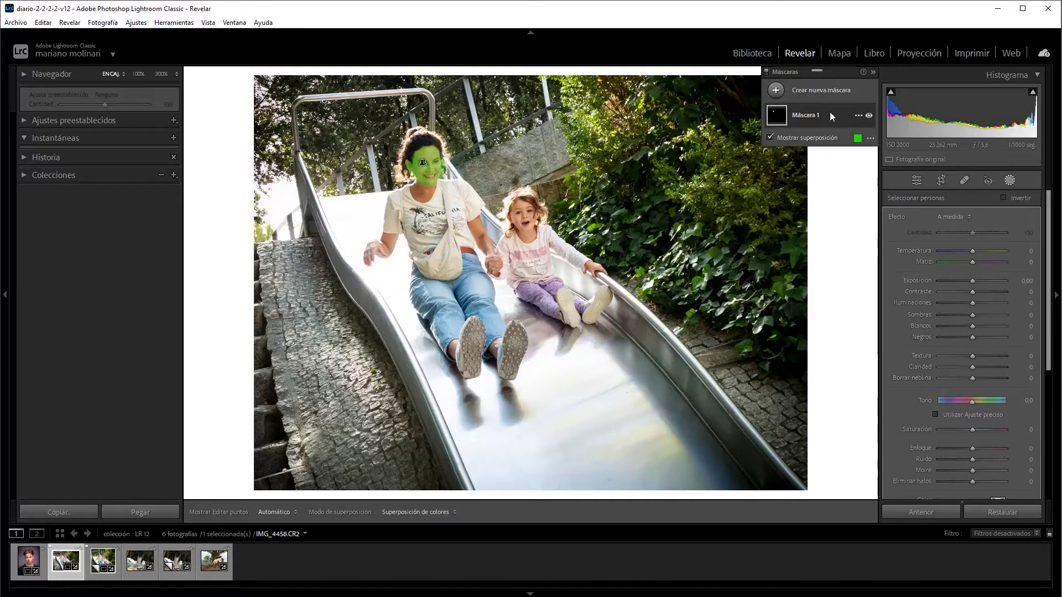
click(769, 138)
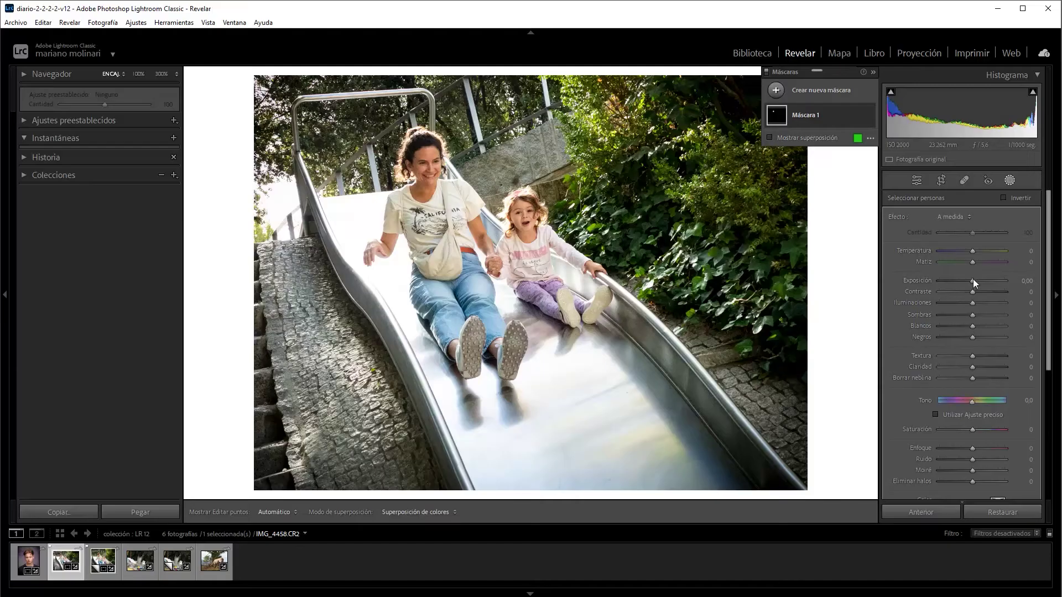
drag(973, 279, 975, 280)
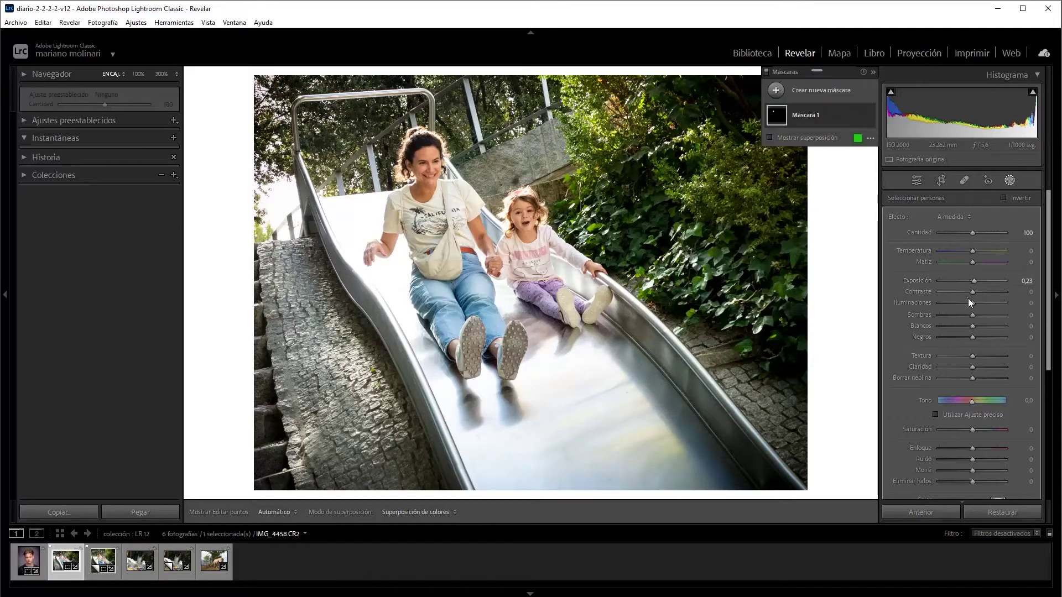
scroll(973, 369, up, 1)
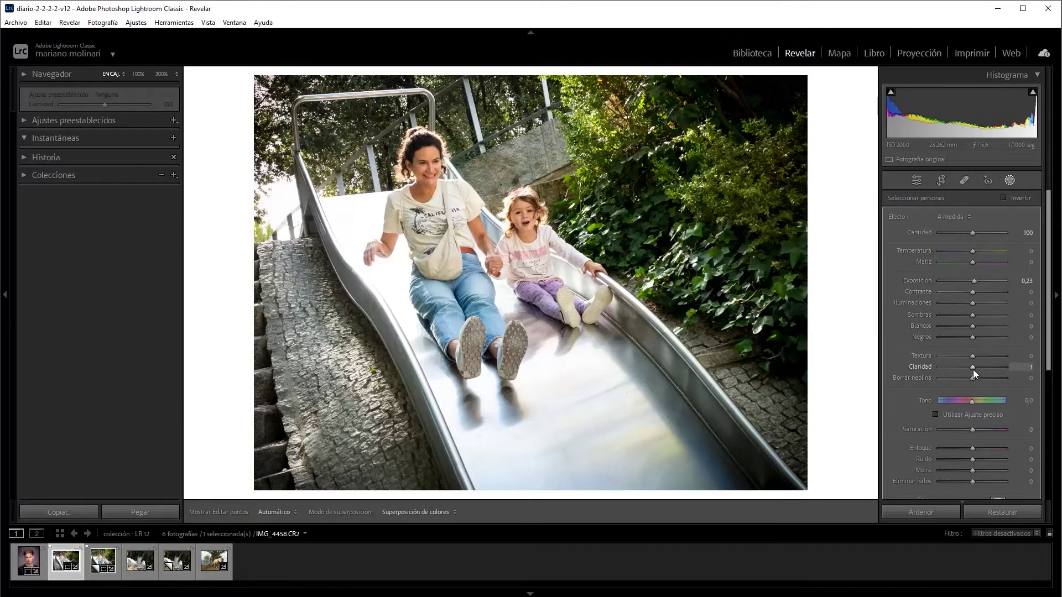
scroll(972, 368, down, 2)
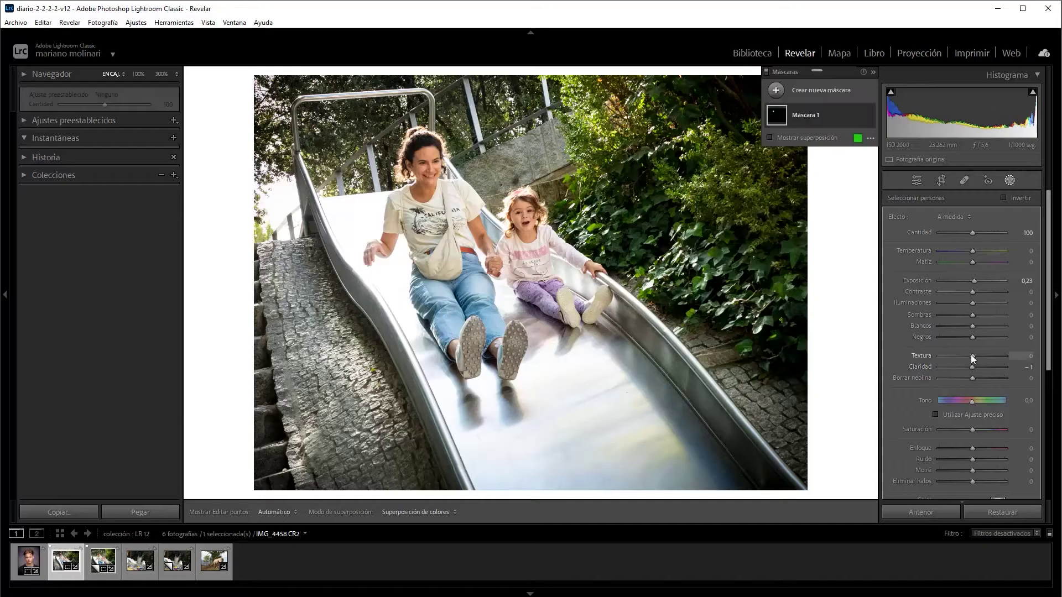
scroll(970, 354, up, 1)
scroll(971, 354, down, 3)
- Create a second People mask on Persona 1 limited to the eyebrows
click(820, 90)
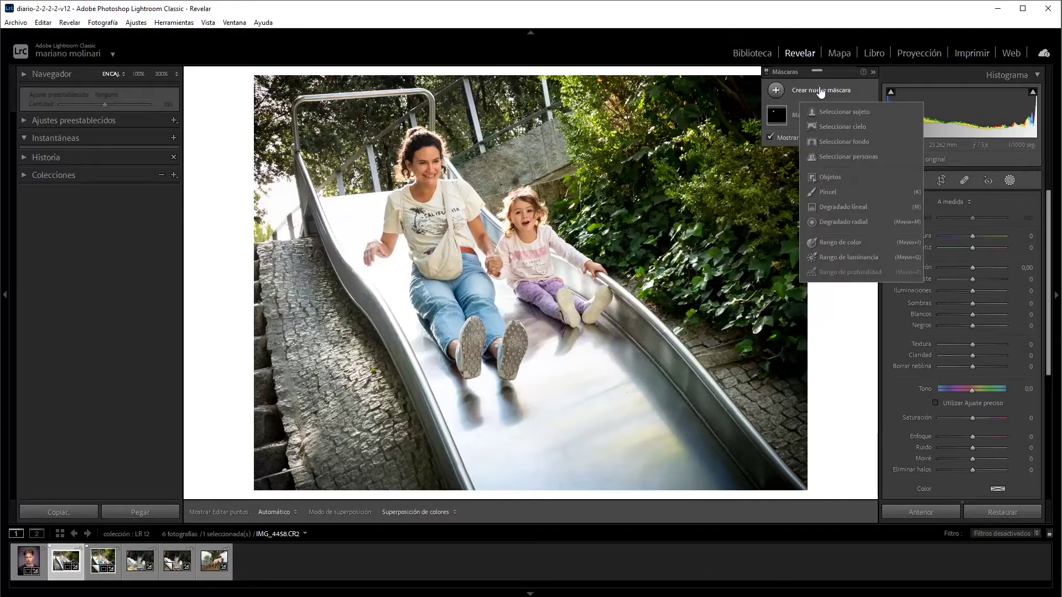
click(855, 157)
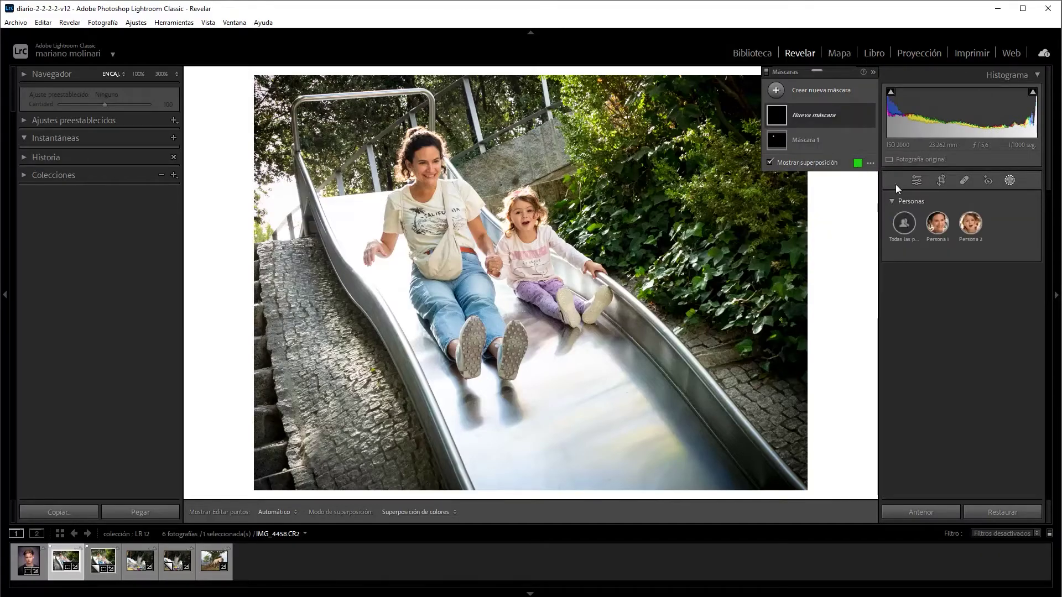
click(937, 224)
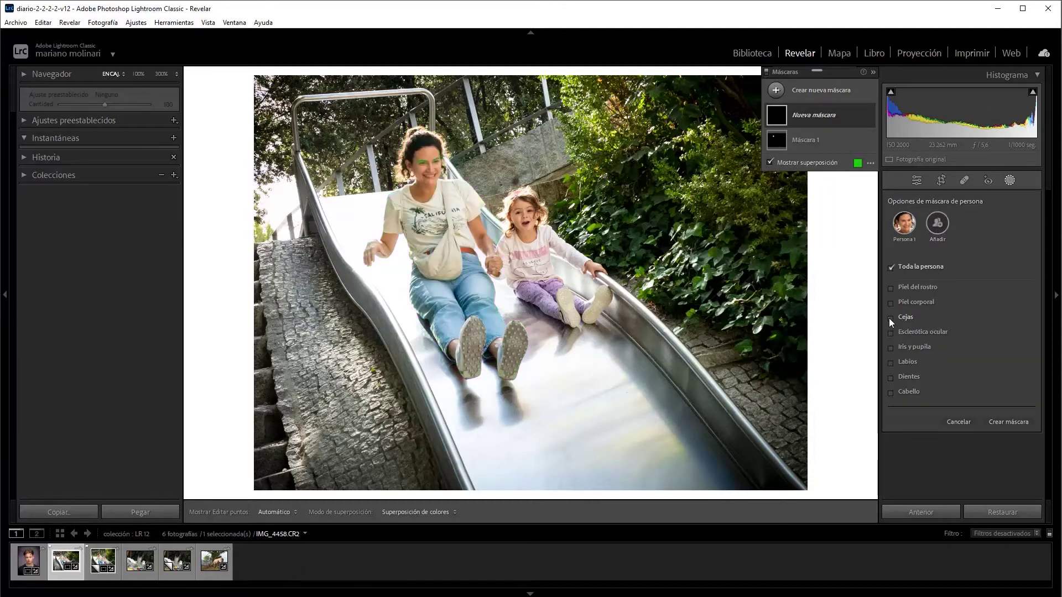
click(889, 319)
click(769, 162)
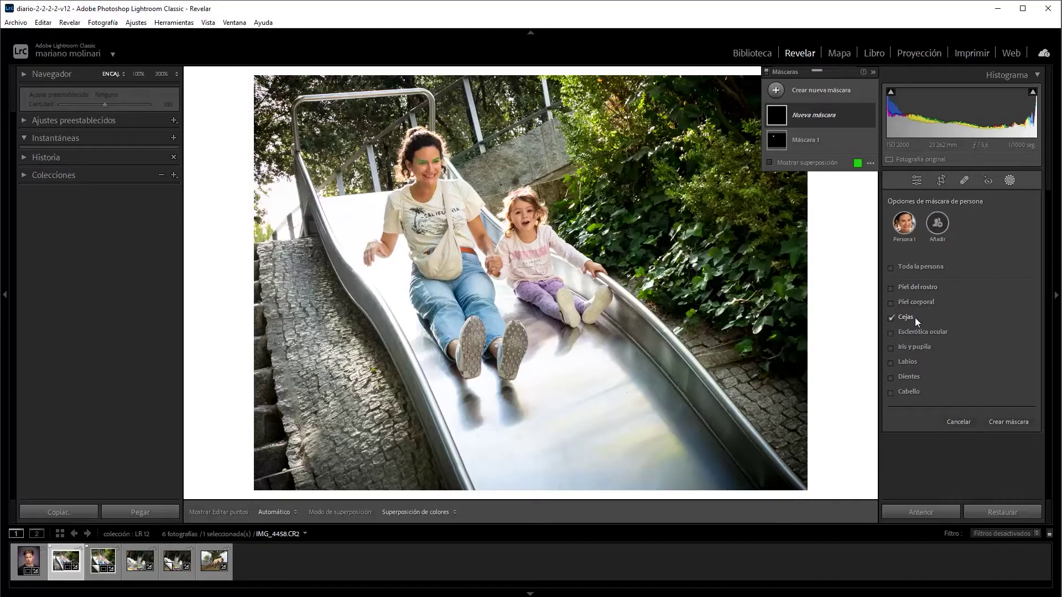
click(1022, 425)
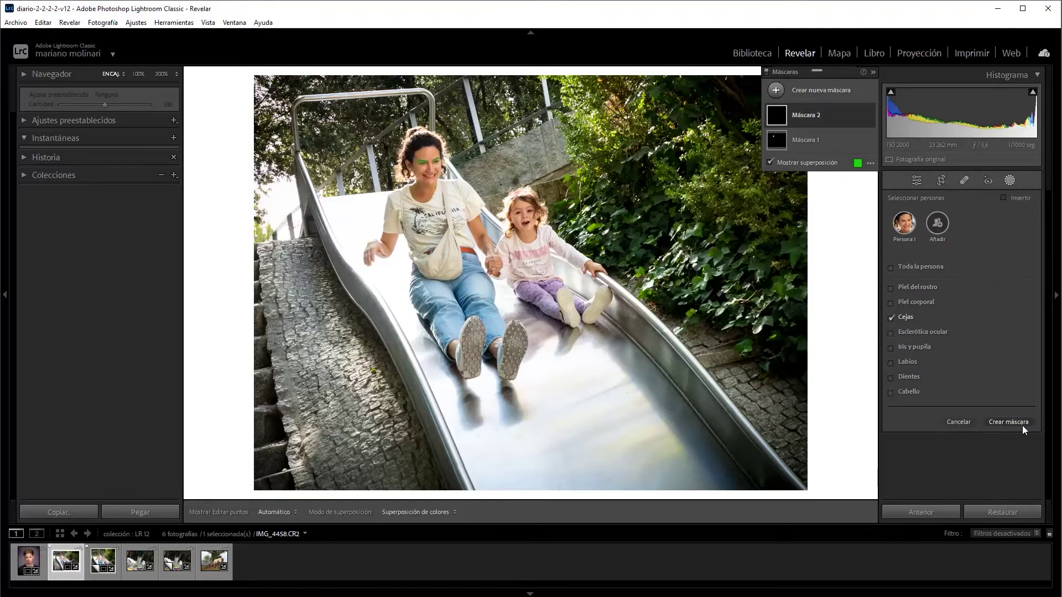
mouse_move(808, 115)
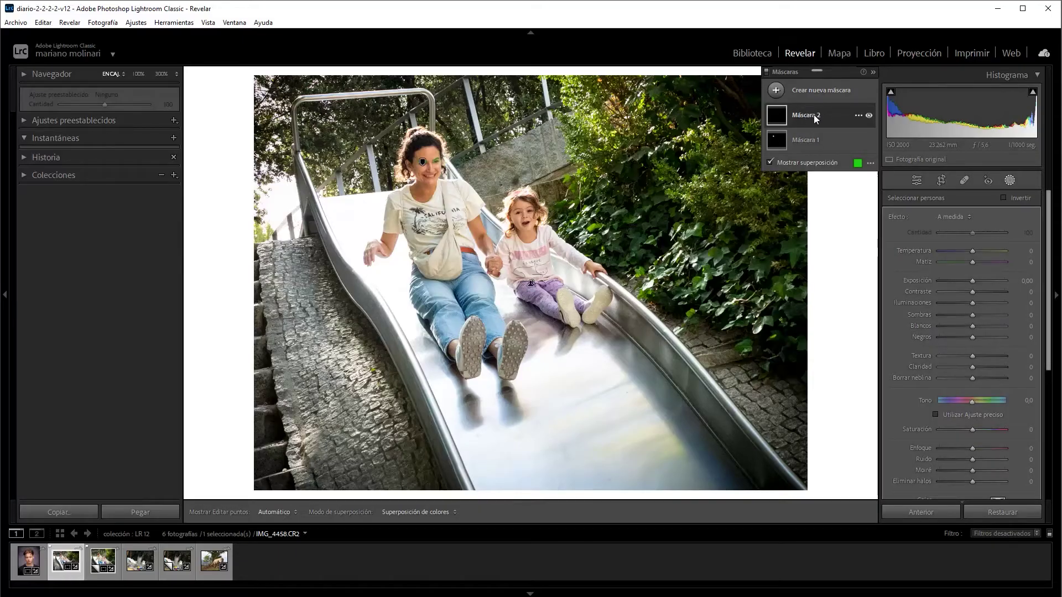
- Darken the eyebrows mask with Blacks at −50
click(772, 160)
click(824, 117)
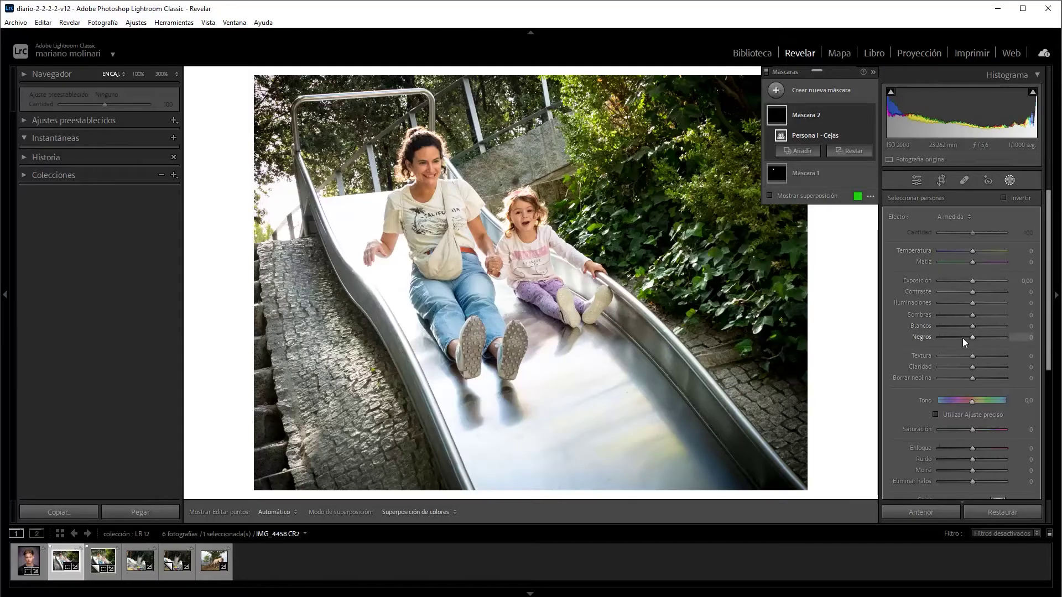
drag(962, 337, 928, 339)
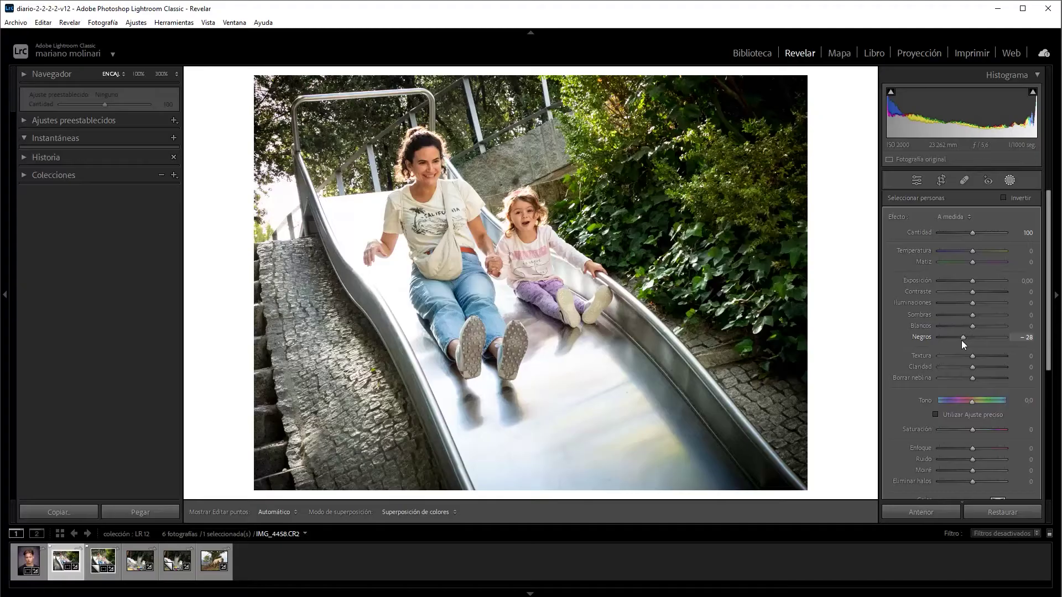
key(z)
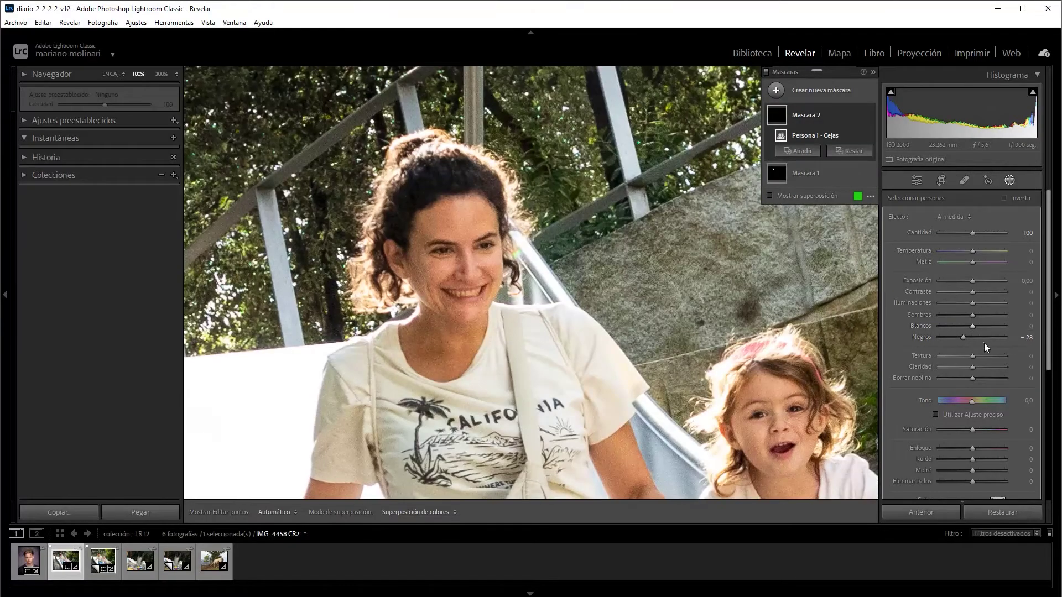
click(953, 337)
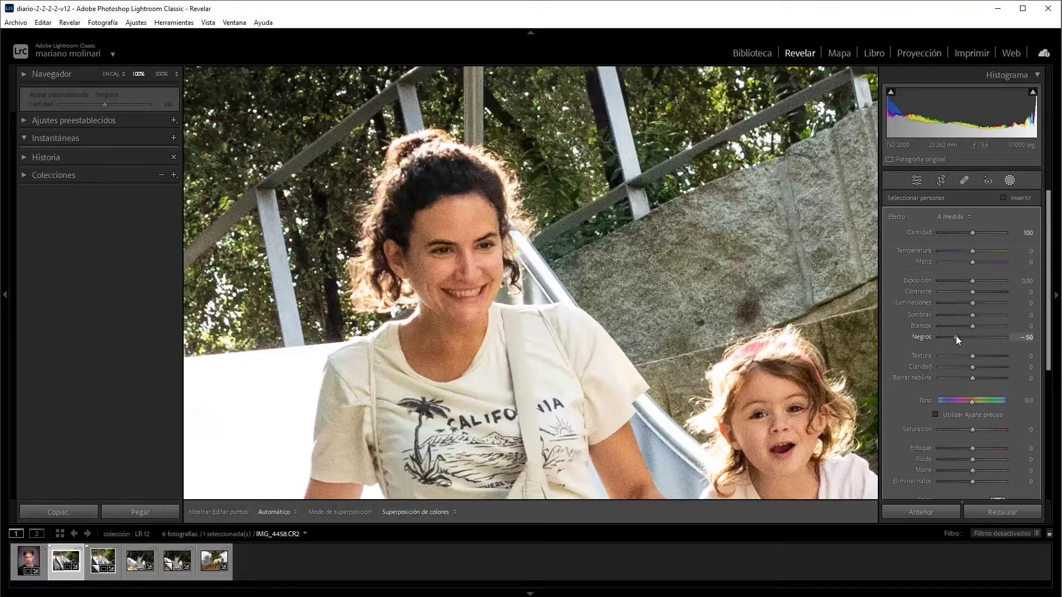
key(z)
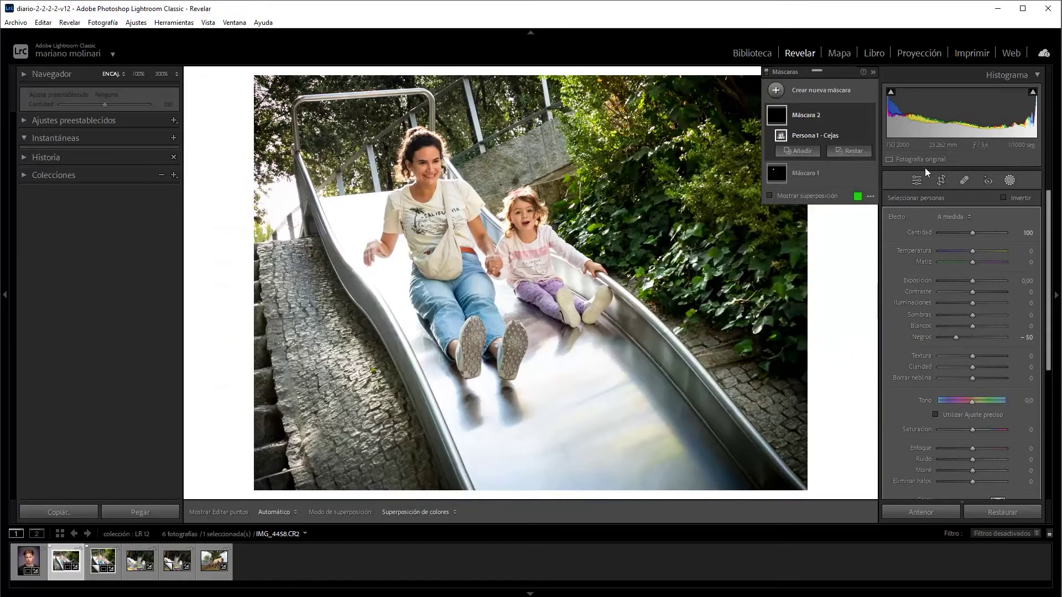
click(829, 90)
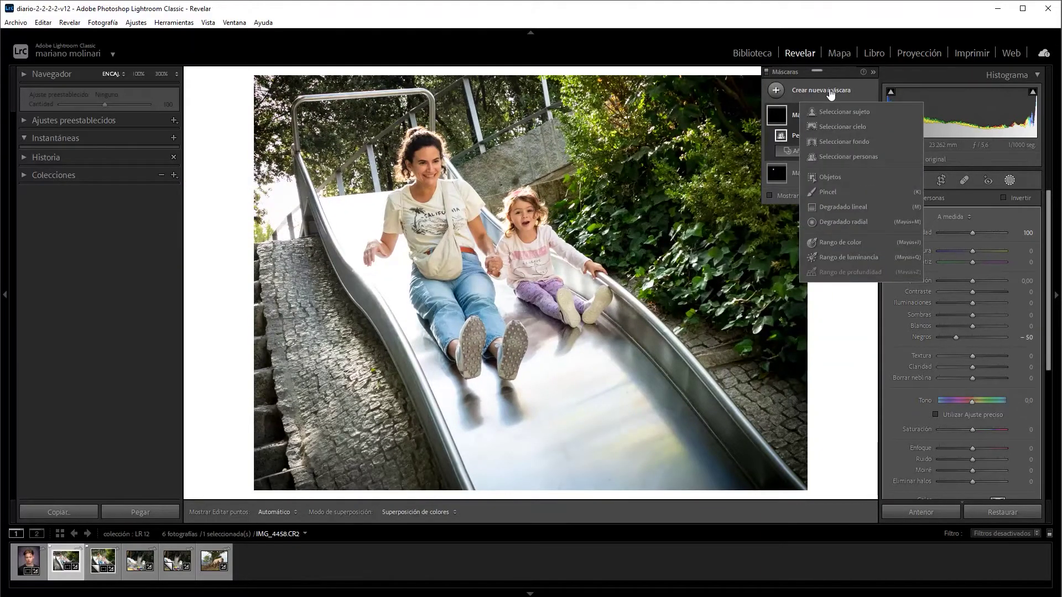
- Create Mask 3 on Persona 1, limited to the teeth
click(841, 157)
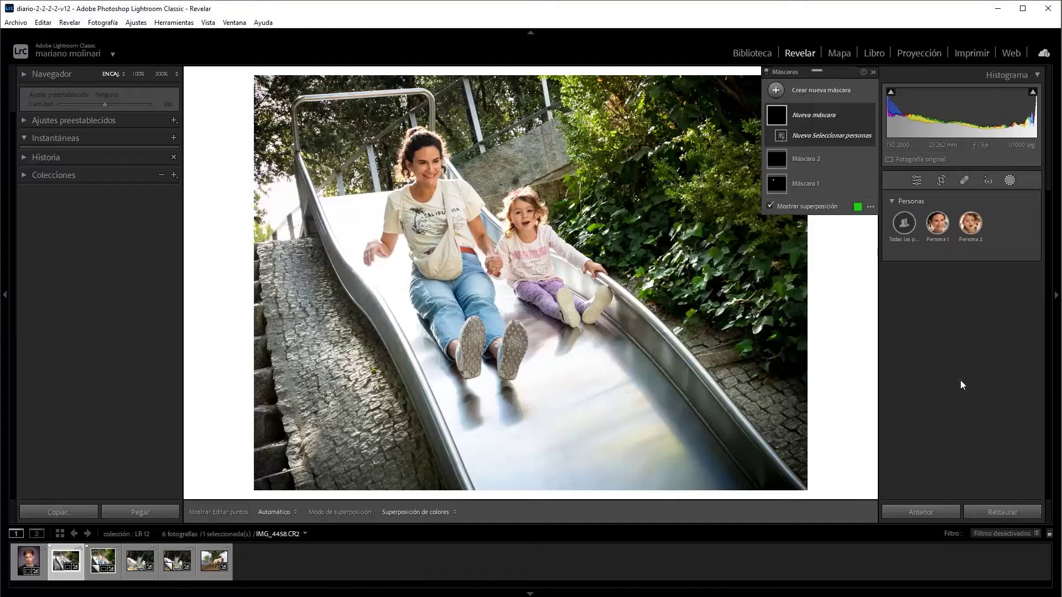
click(937, 224)
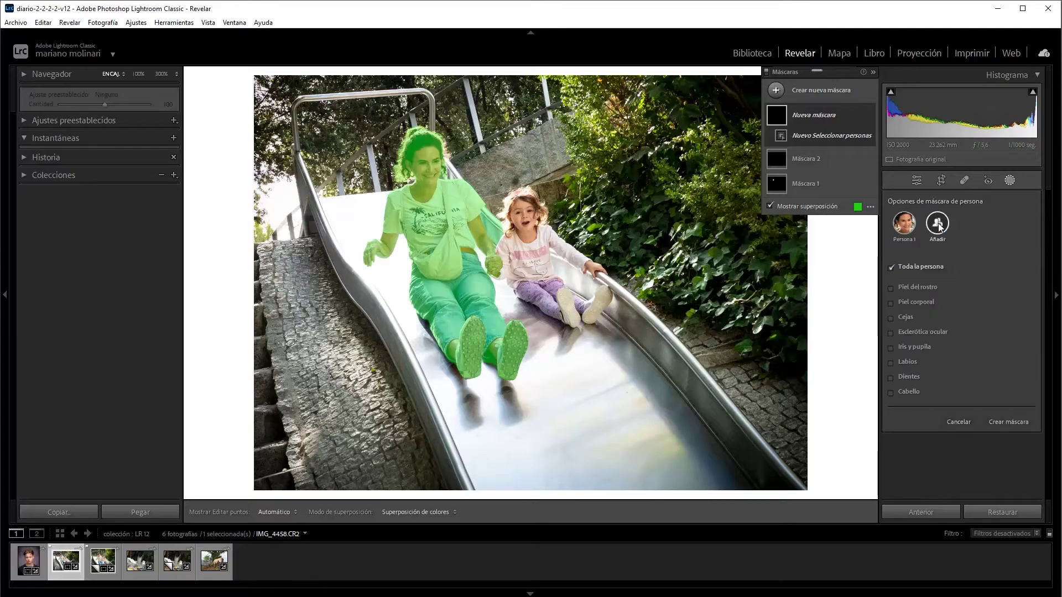
click(903, 376)
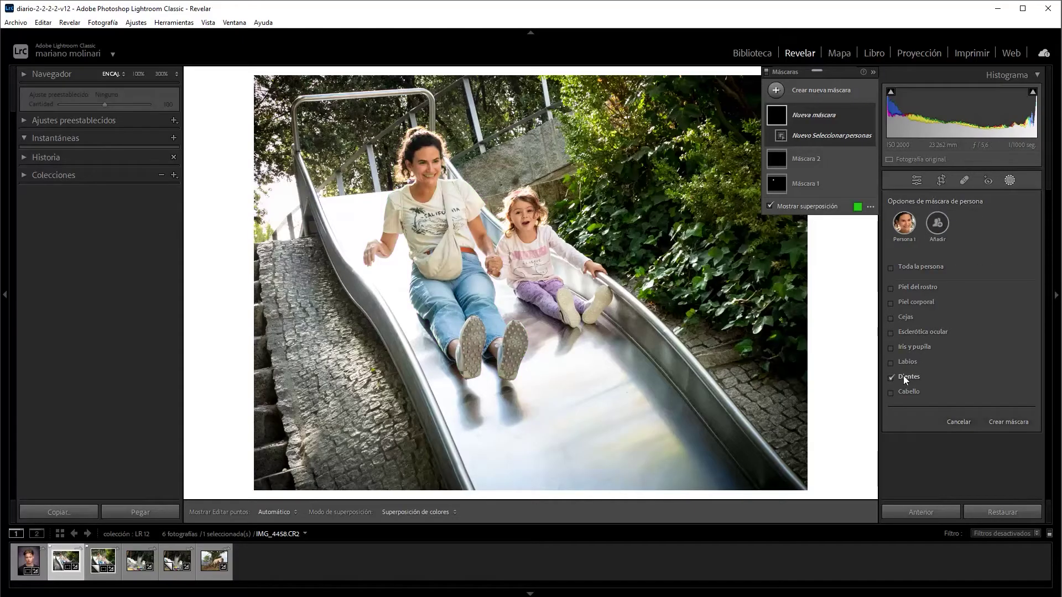
click(1015, 421)
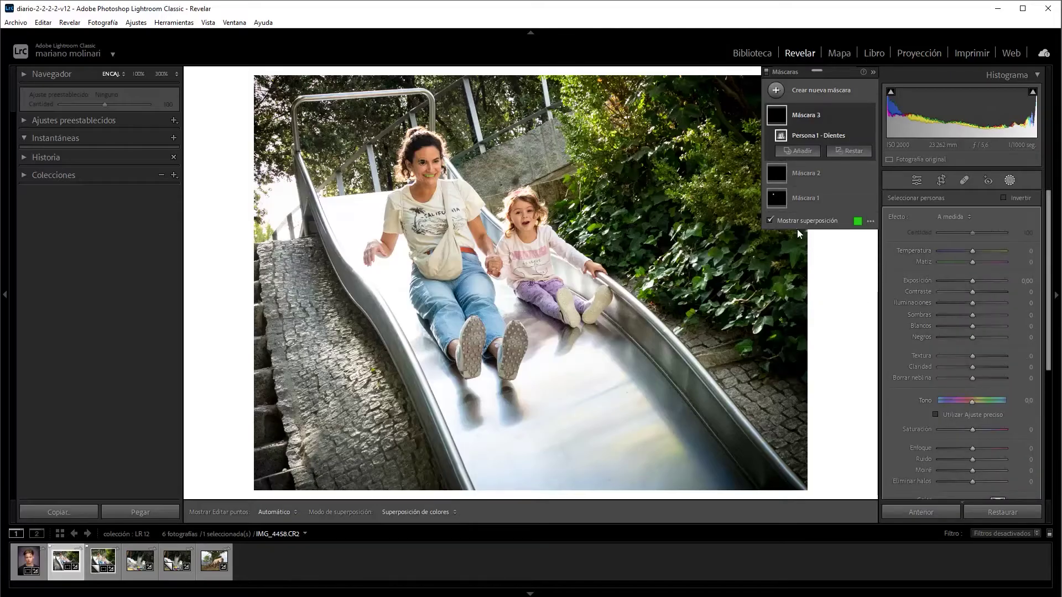
- Brighten the teeth mask with Exposure 0.43 and Saturation −14
click(770, 220)
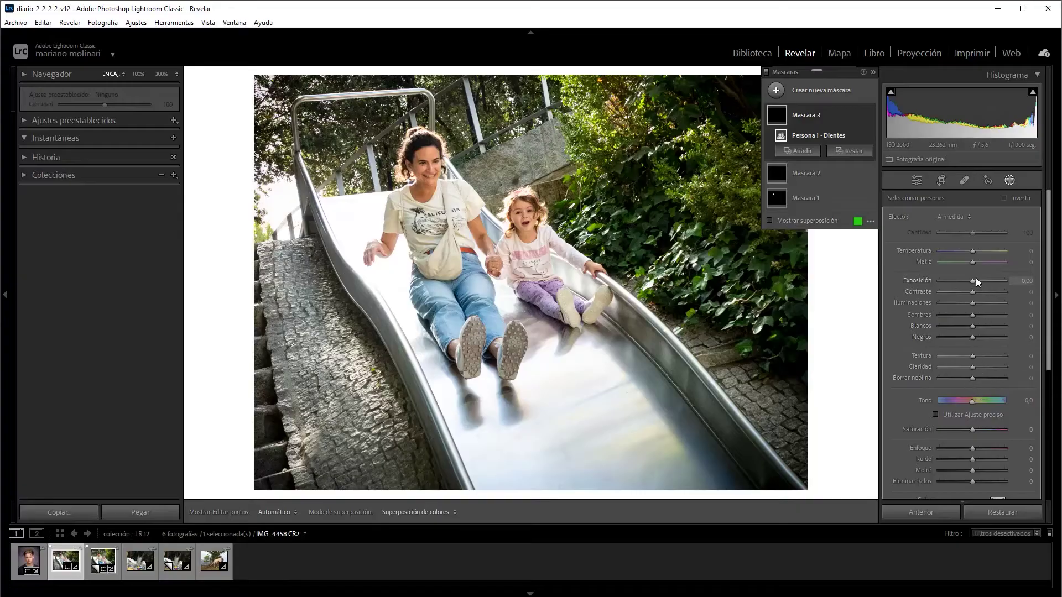
drag(976, 278, 973, 283)
scroll(973, 283, up, 4)
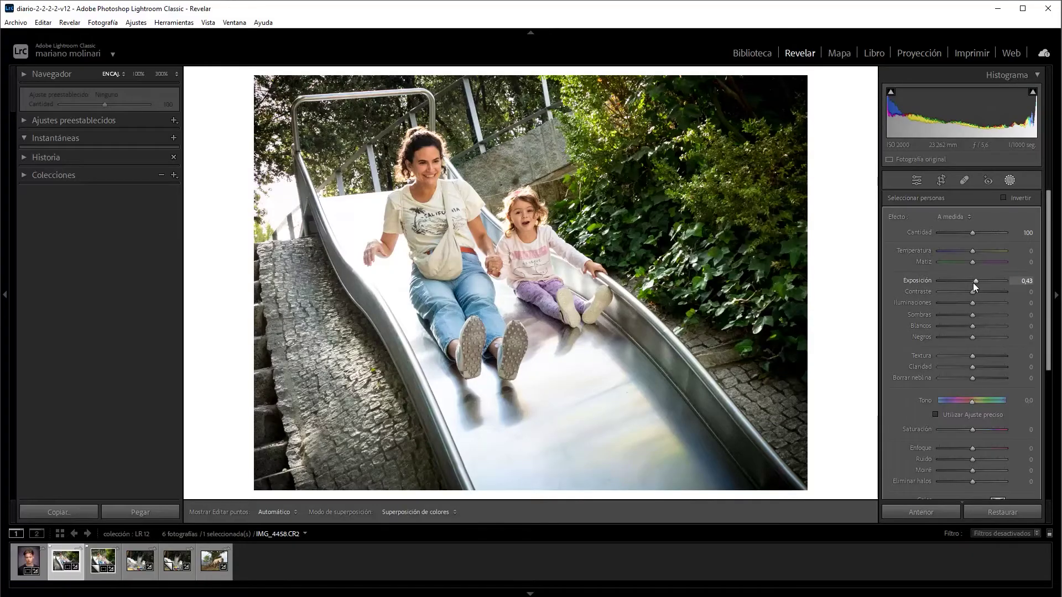
drag(972, 427, 967, 430)
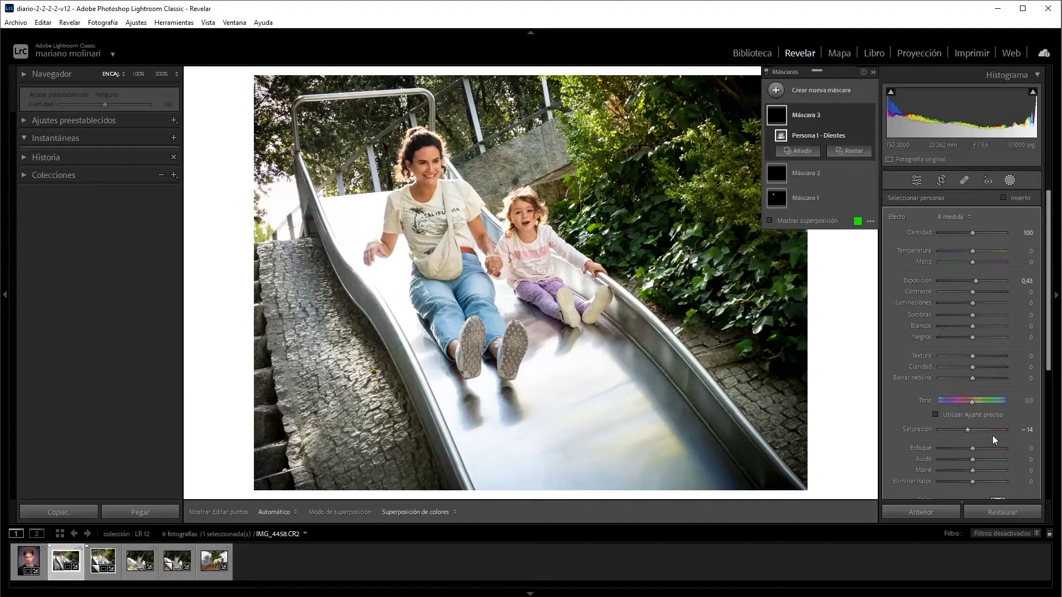
click(797, 150)
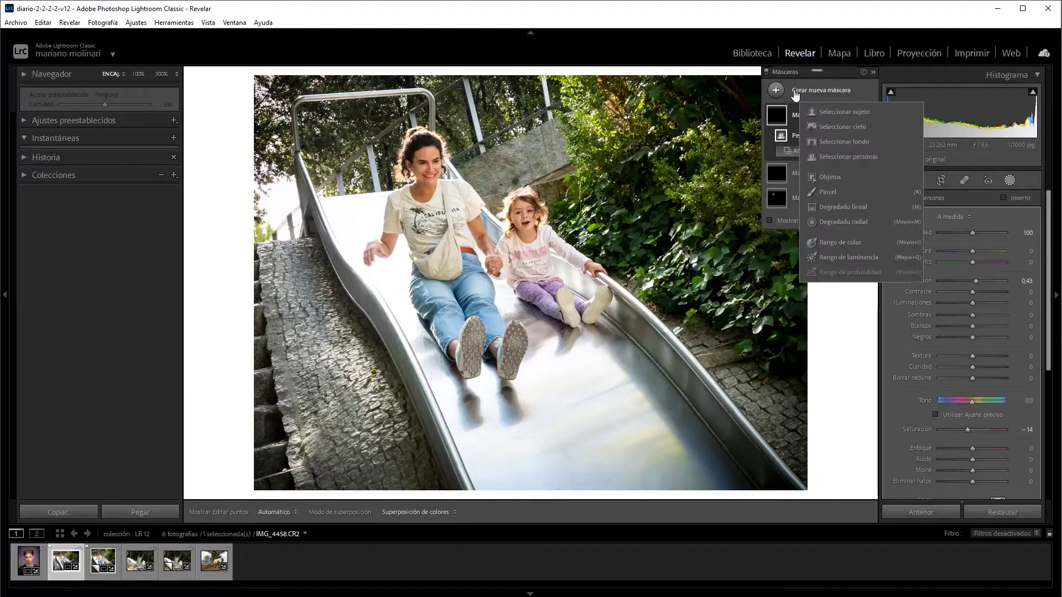
- Create Mask 4 on Persona 2 (the girl), limited to facial skin
click(819, 157)
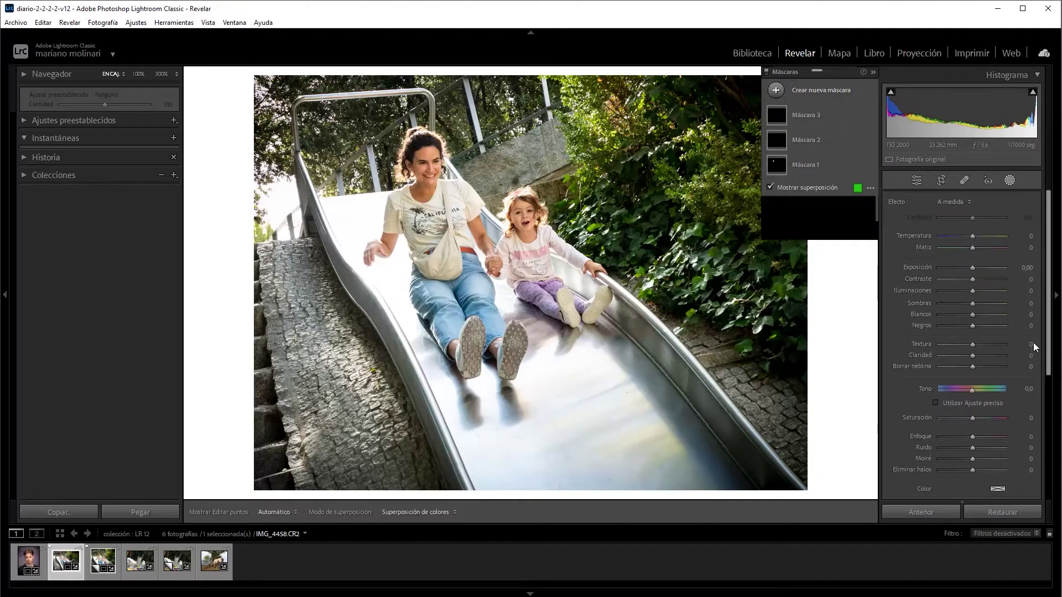
click(969, 225)
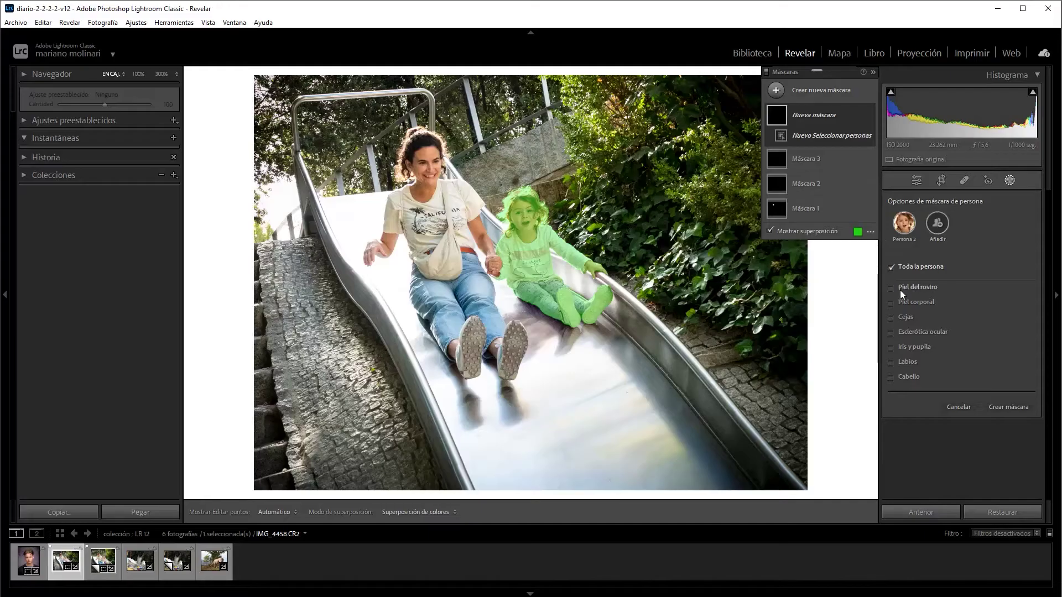
click(891, 288)
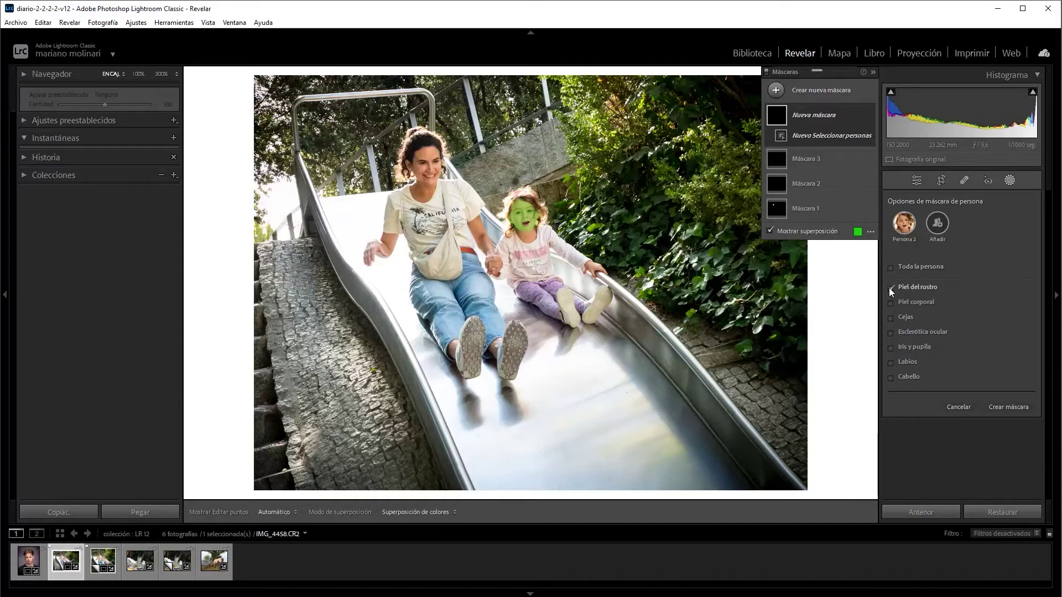
click(1014, 407)
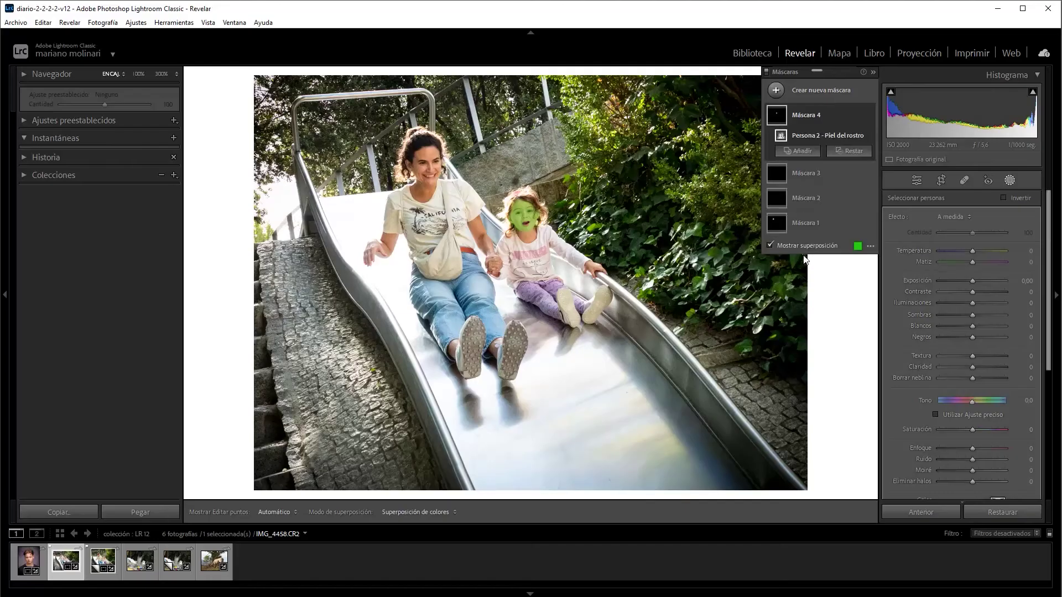
- Raise the girl's face mask Exposure to 0.44
click(974, 284)
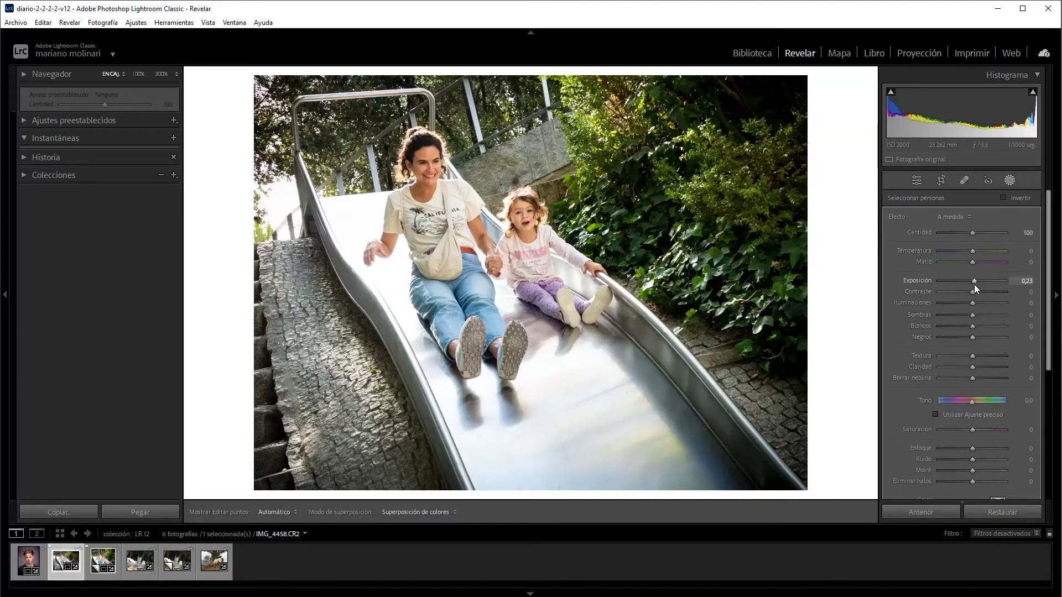
drag(974, 284, 973, 287)
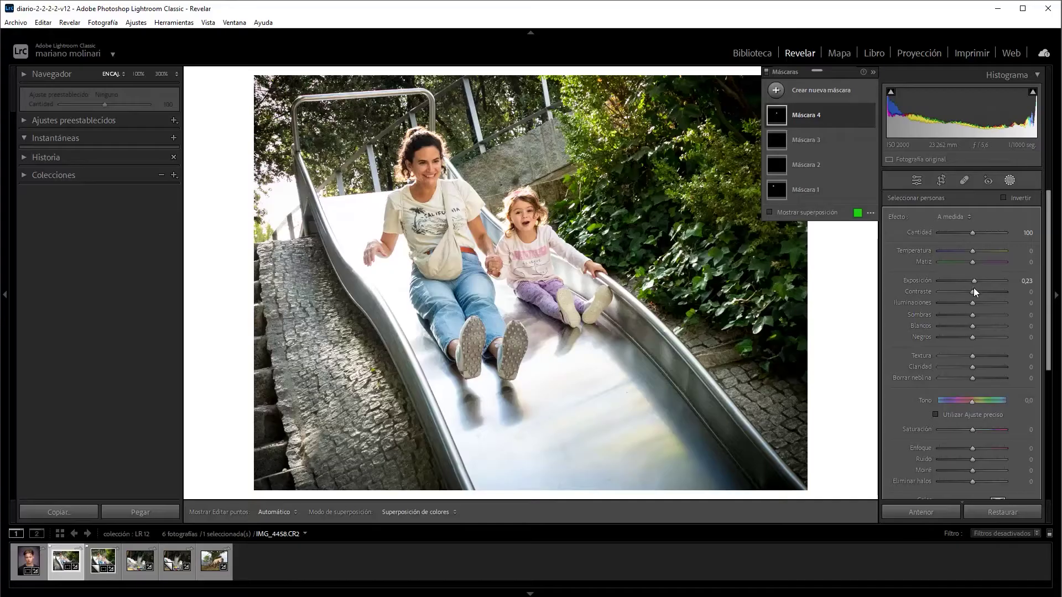
drag(972, 281, 974, 283)
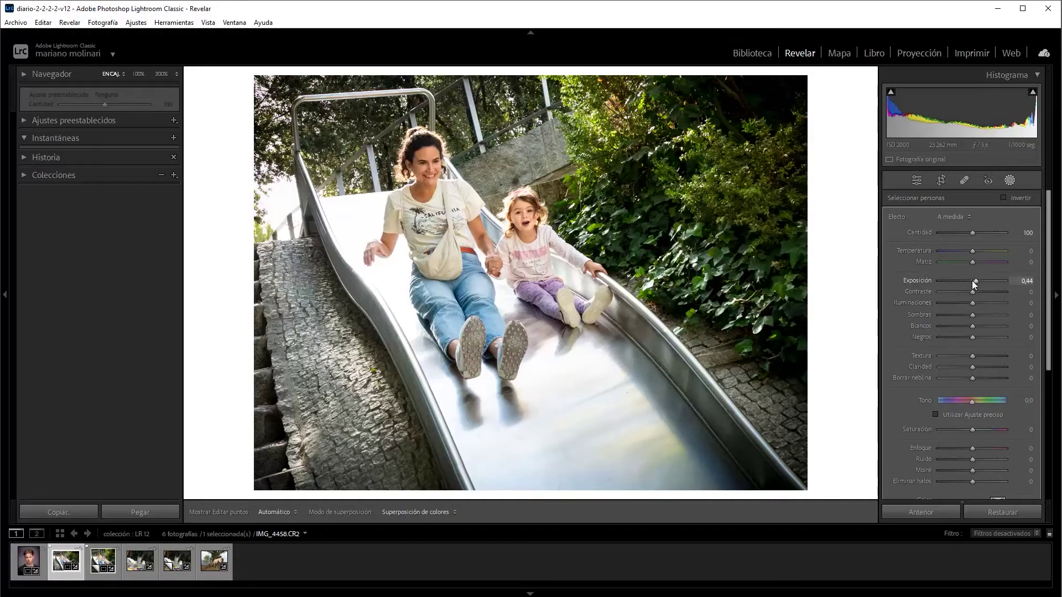
- Create Mask 5 as an Objects mask painted over the cobblestones left of the slide
click(423, 162)
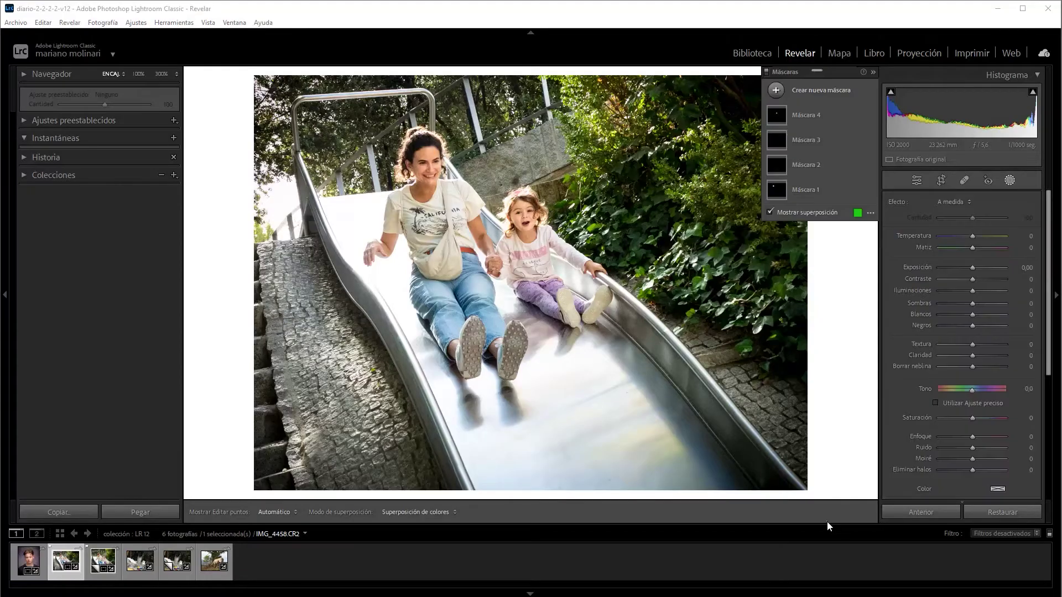
click(834, 91)
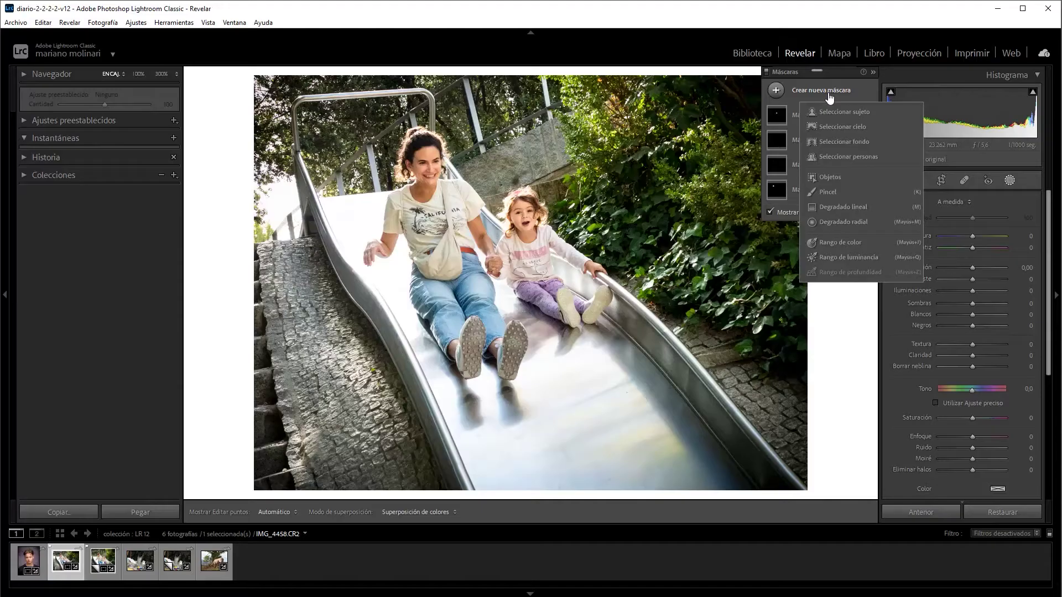
click(827, 178)
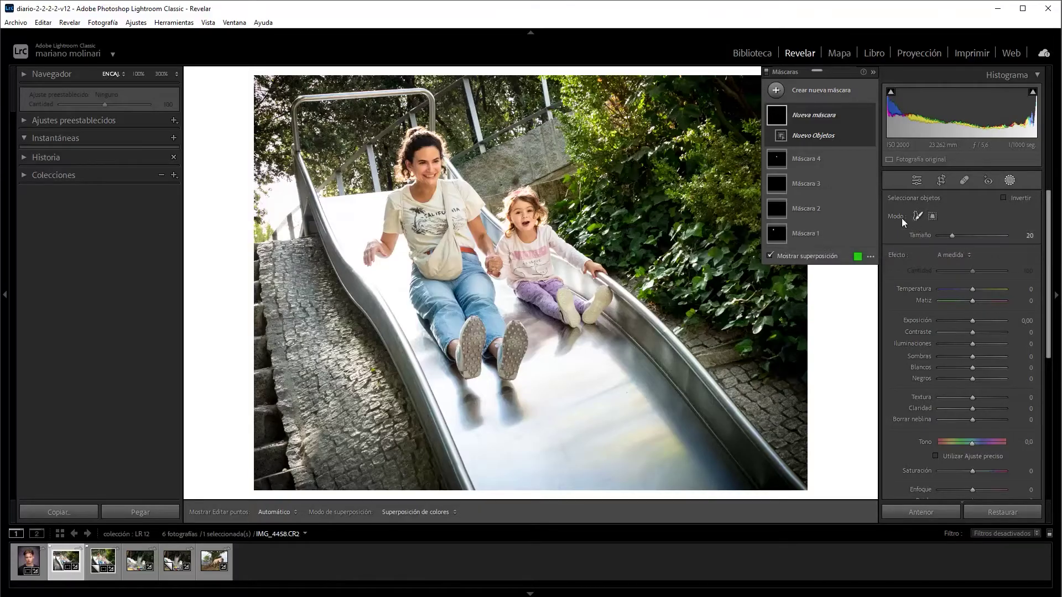
mouse_move(312, 247)
mouse_move(313, 248)
mouse_down()
mouse_move(266, 457)
mouse_move(412, 455)
mouse_move(317, 273)
mouse_up()
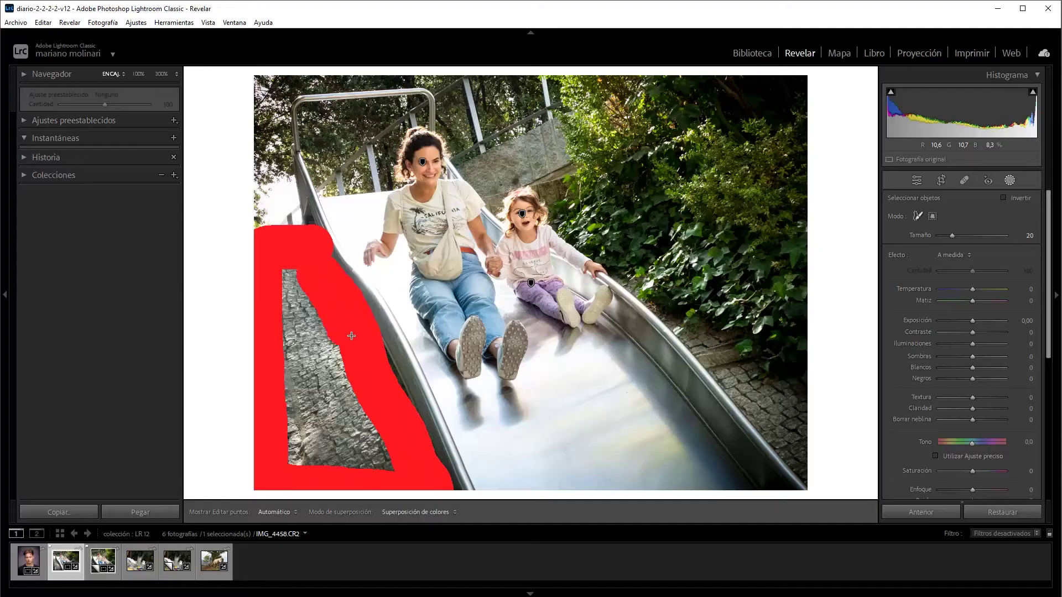
mouse_move(400, 441)
mouse_down()
mouse_move(328, 360)
mouse_move(289, 273)
mouse_move(299, 407)
mouse_move(318, 464)
mouse_move(353, 466)
mouse_move(332, 450)
mouse_move(310, 384)
mouse_move(324, 450)
mouse_up()
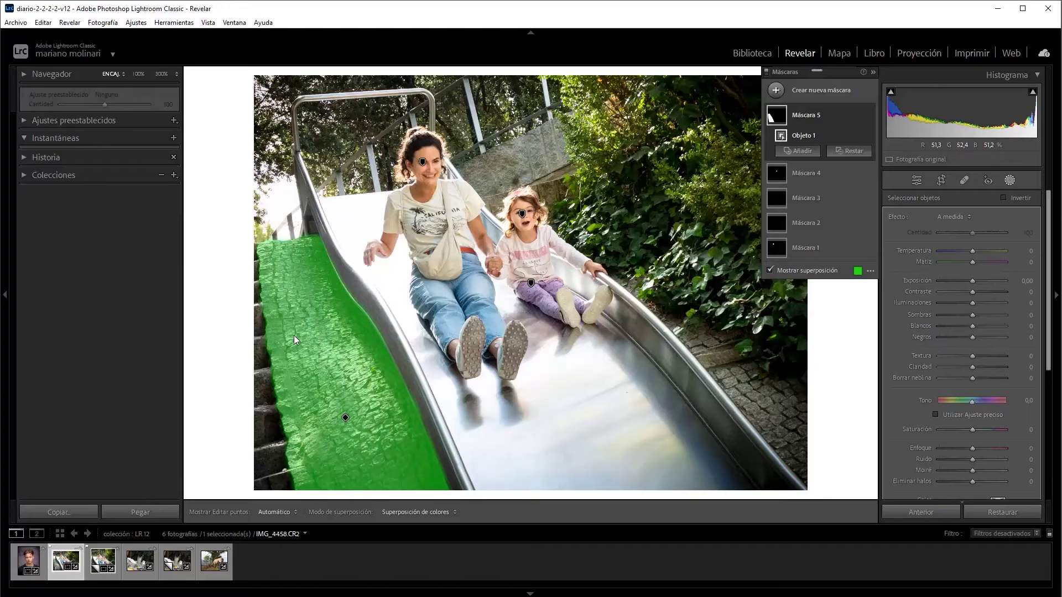
- Add a brush component, Pincel 1, to Mask 5 and hide its green overlay
click(808, 151)
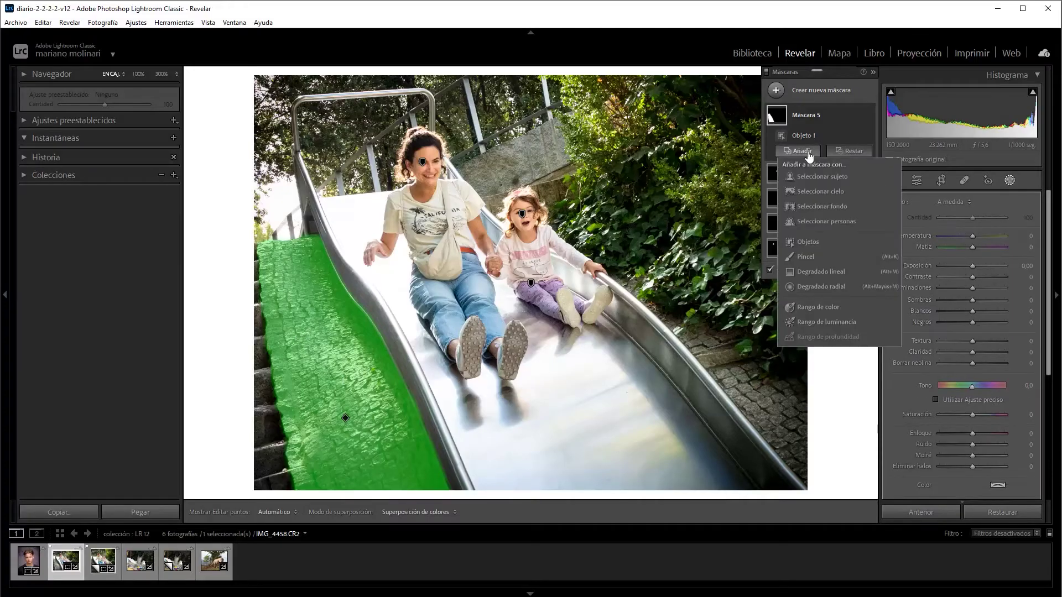
click(822, 258)
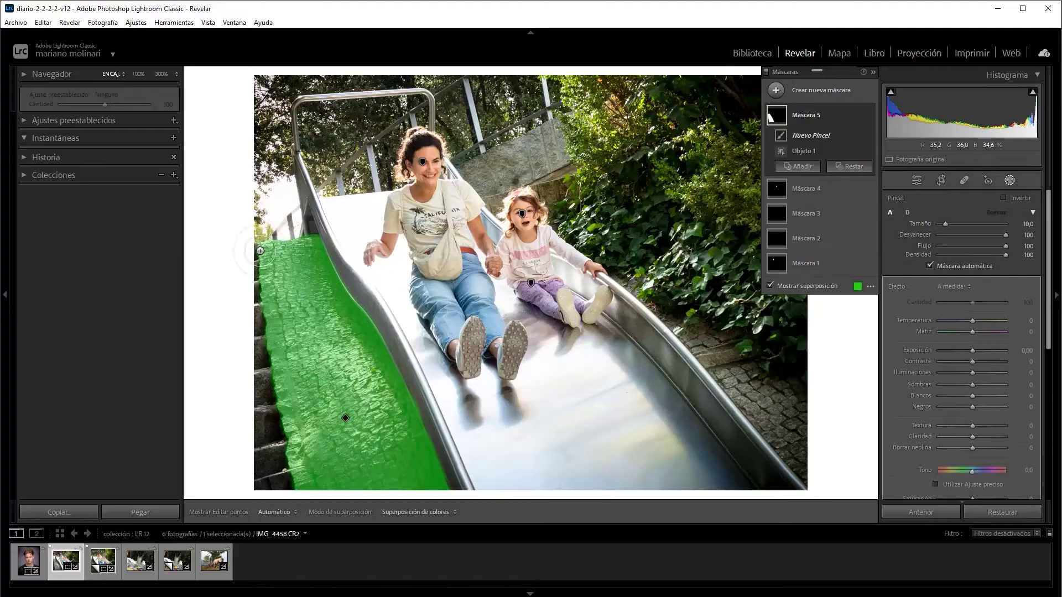
key(h)
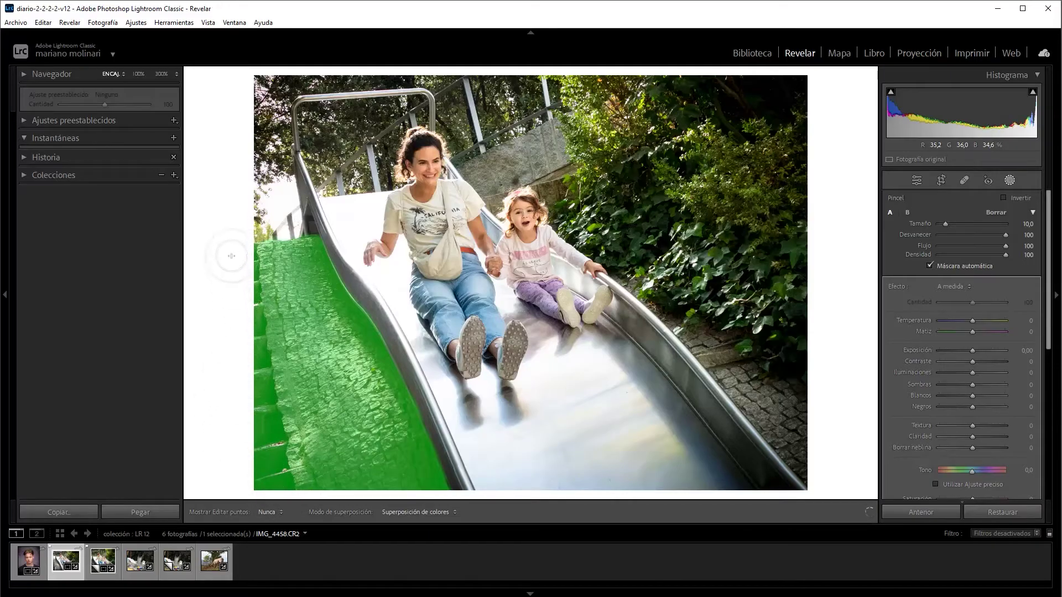
key(h)
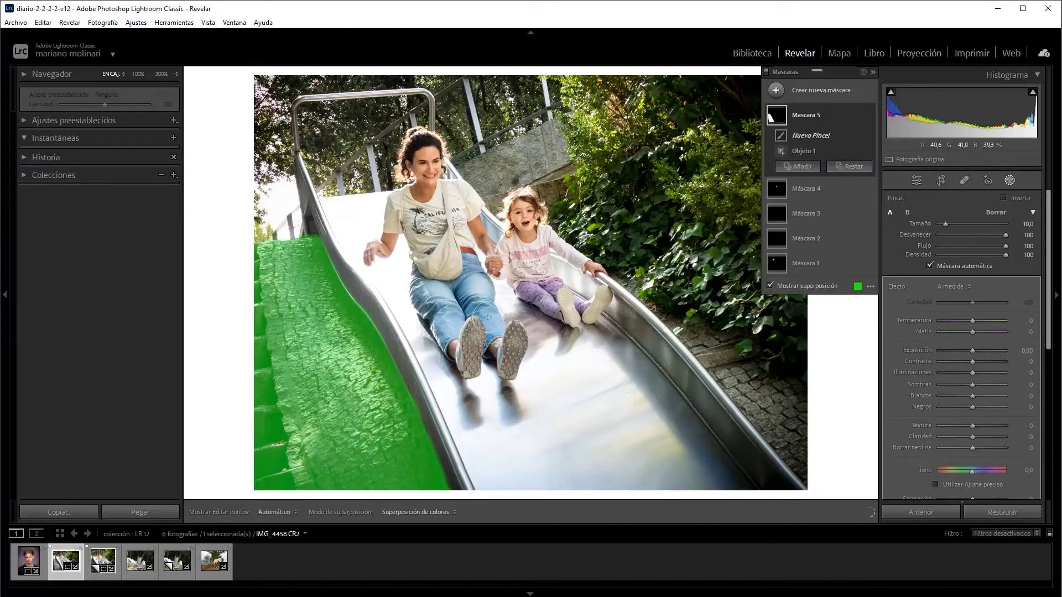
click(806, 135)
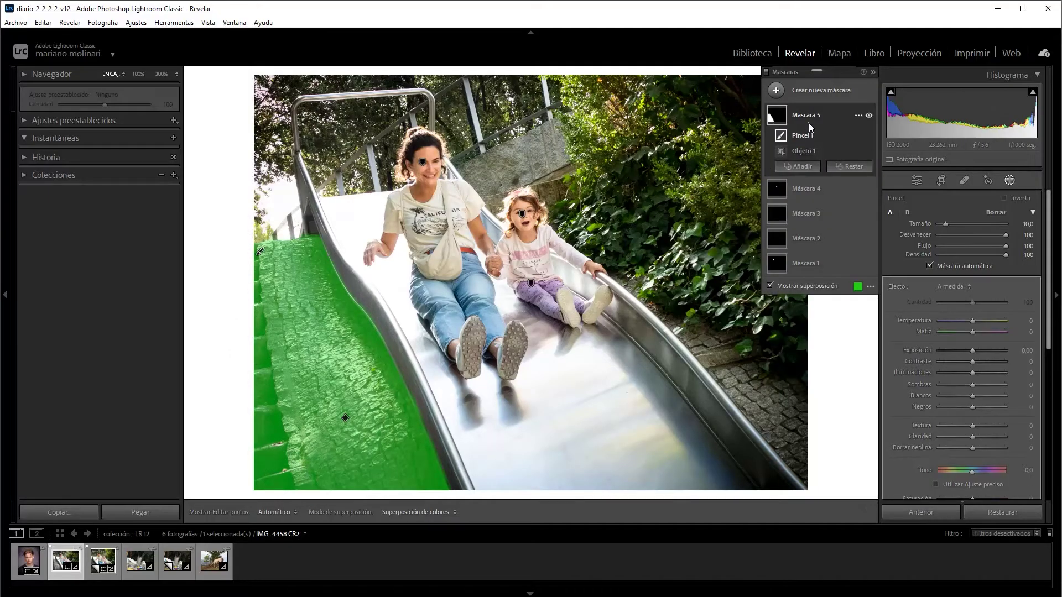
click(769, 285)
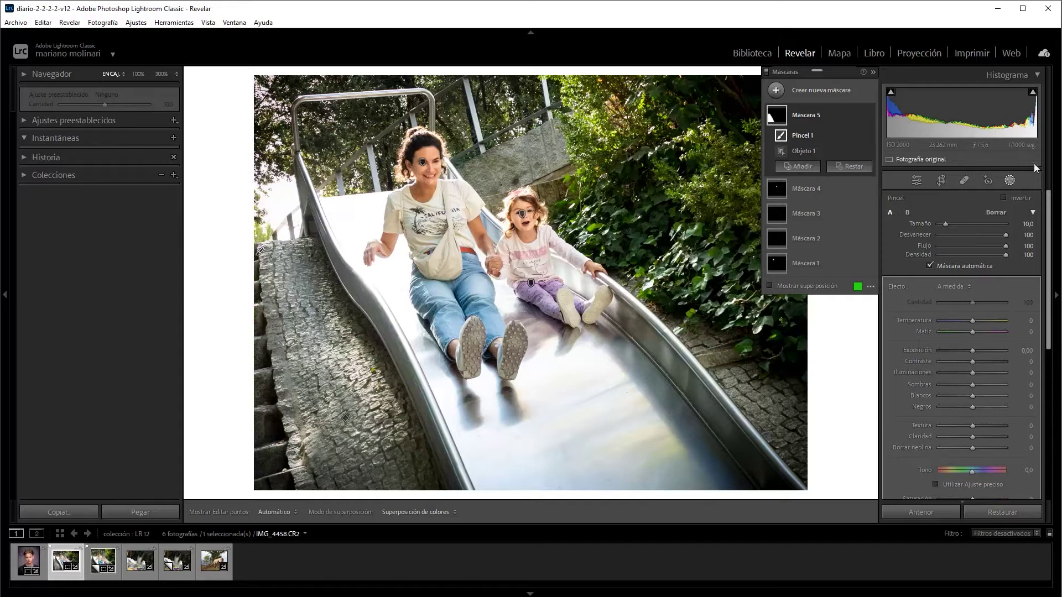
click(822, 114)
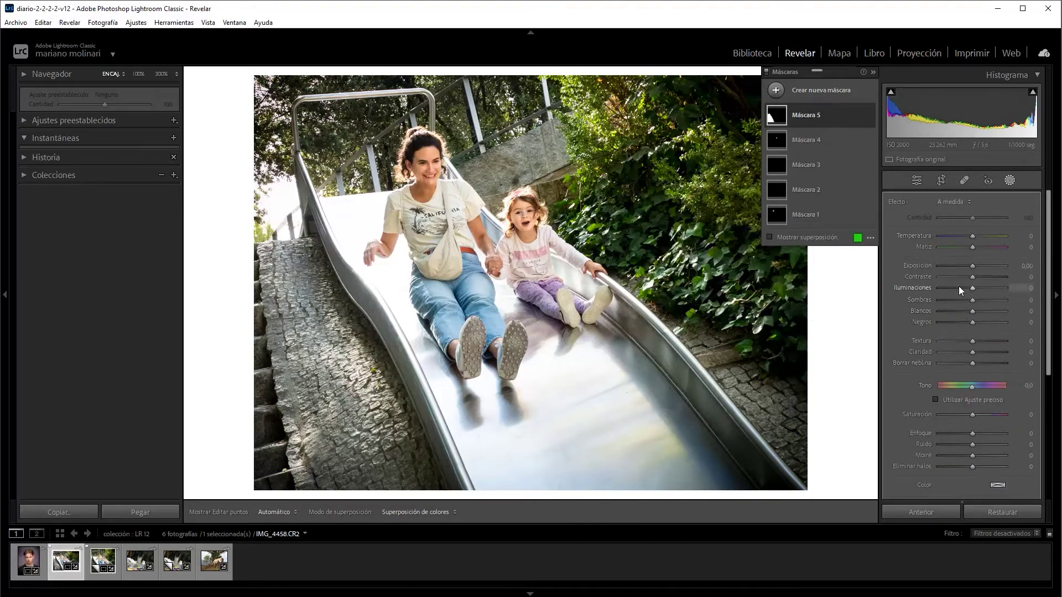
- Set Mask 5 to Highlights −78, Exposure −0.50, Temperature 8, Whites −55, then close Masking
drag(957, 286, 948, 287)
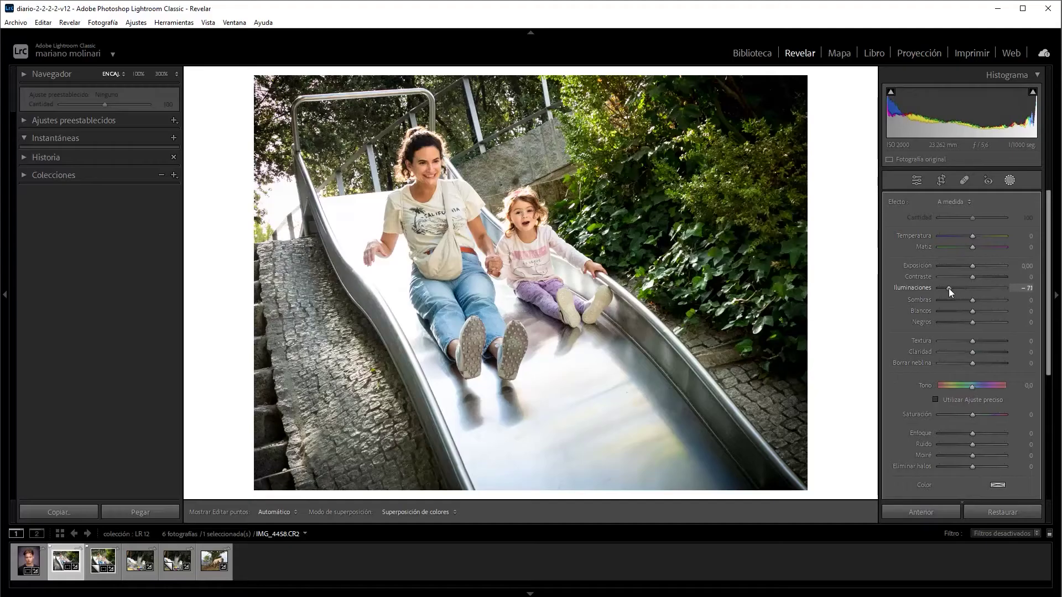
click(966, 265)
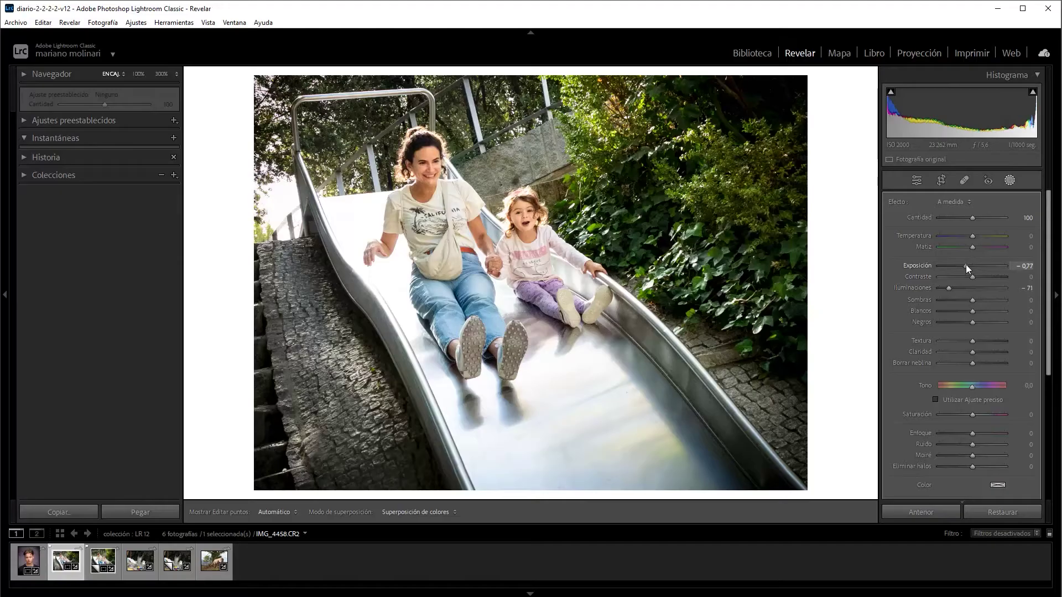
drag(965, 266, 980, 235)
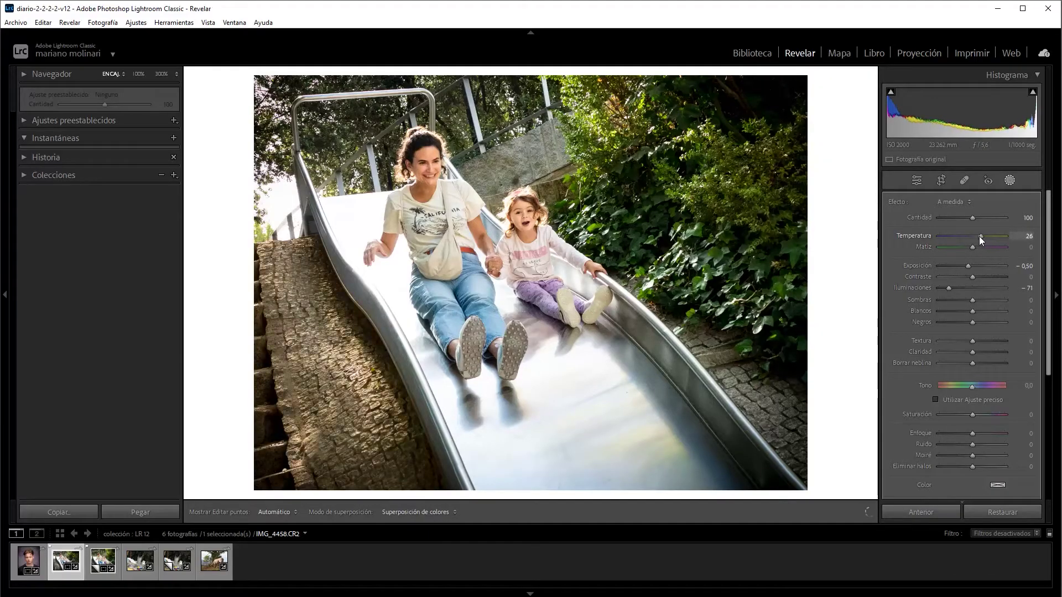
drag(977, 237, 976, 237)
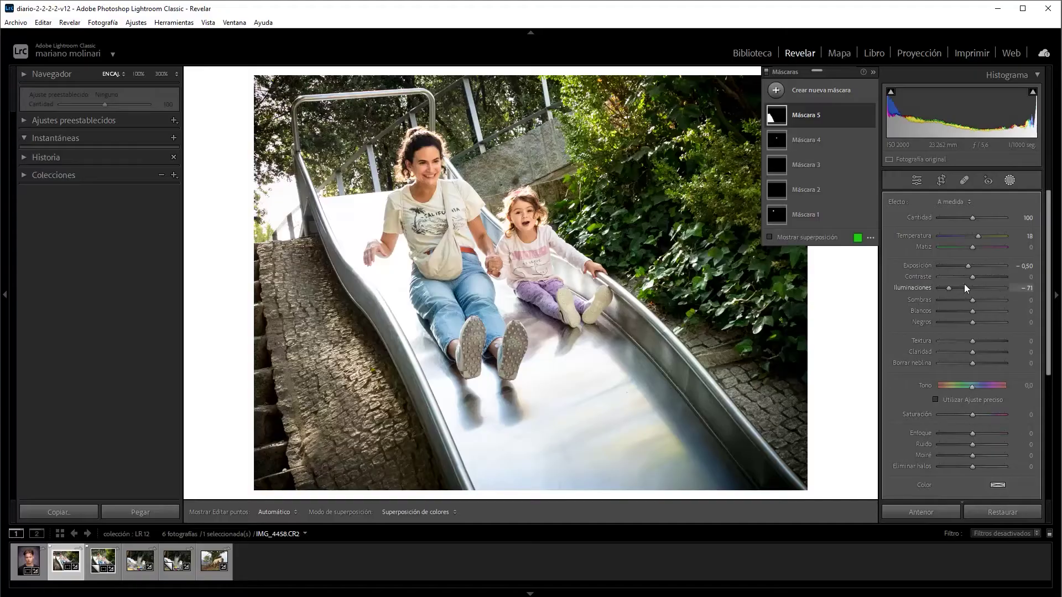
drag(947, 288, 954, 314)
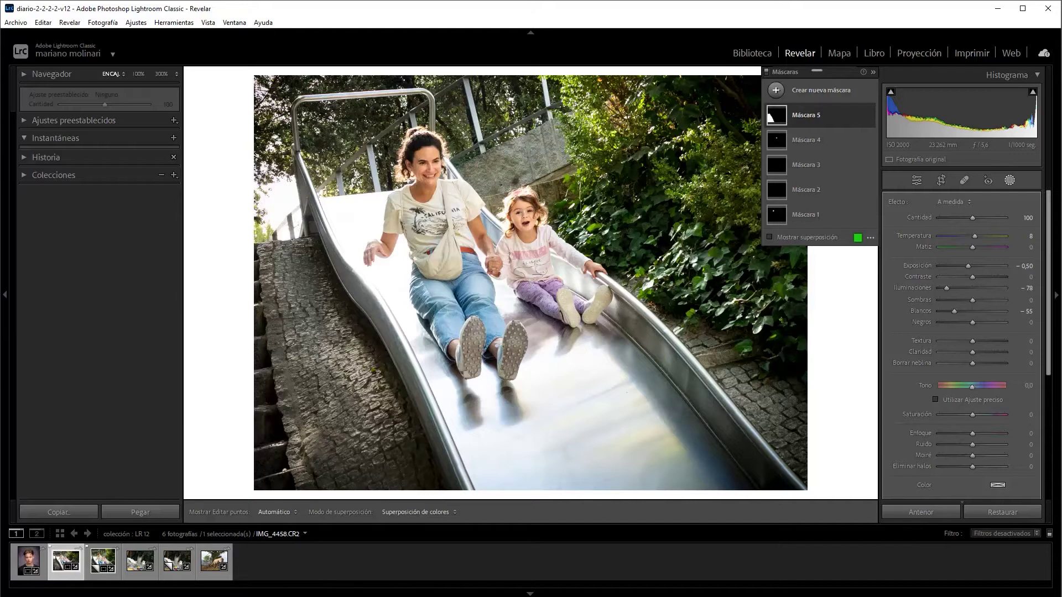
key(shift+w)
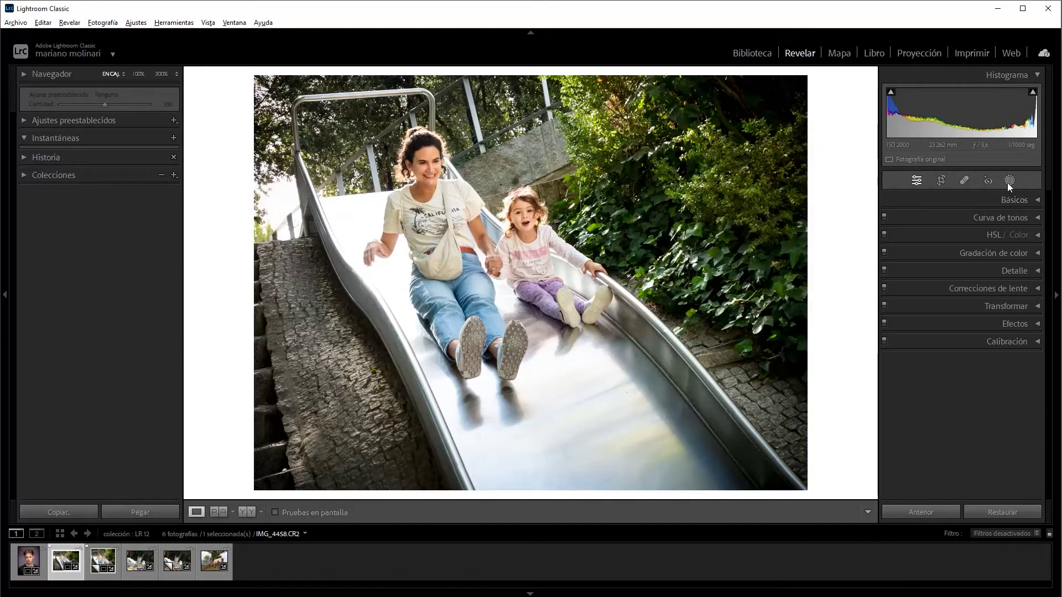
- Give the slide photo Luminance noise reduction 24 and Sharpening Amount 54
click(445, 177)
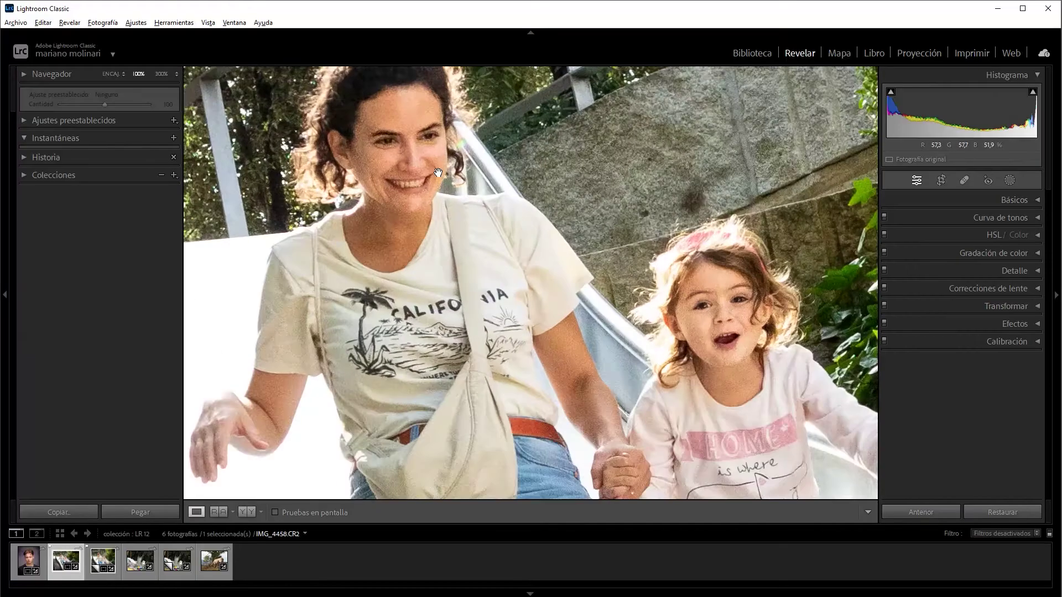
mouse_move(534, 214)
mouse_down()
mouse_move(531, 254)
mouse_move(513, 155)
mouse_move(557, 268)
mouse_up()
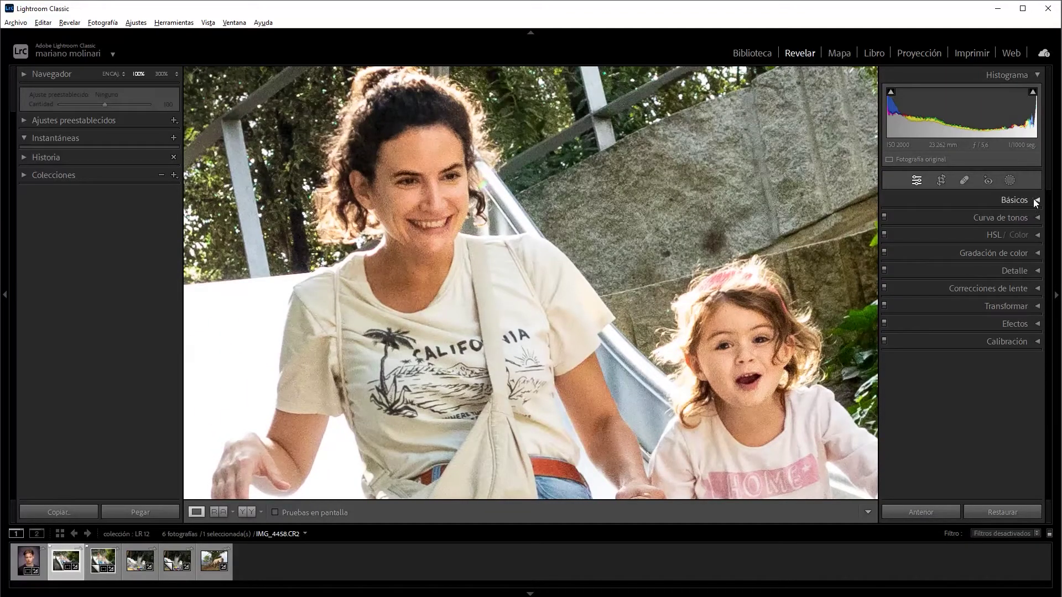
click(1034, 270)
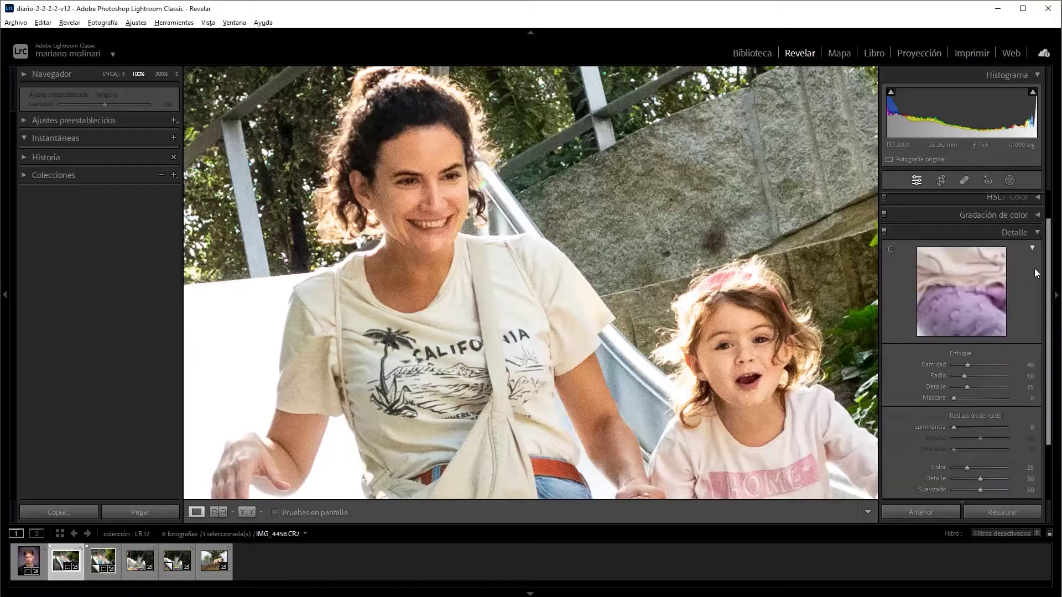
click(966, 427)
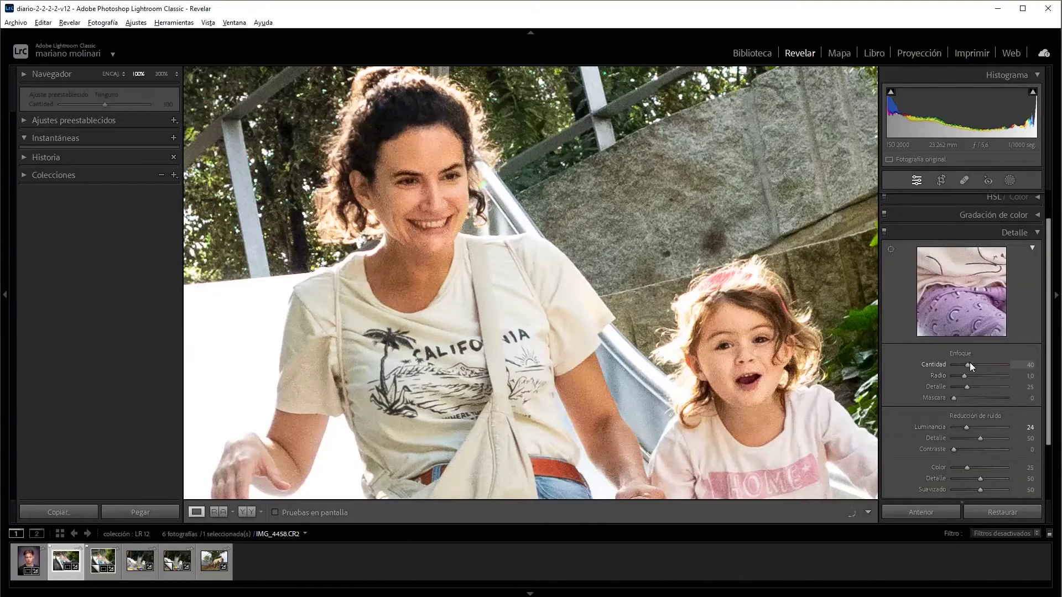
drag(969, 364, 975, 364)
key(z)
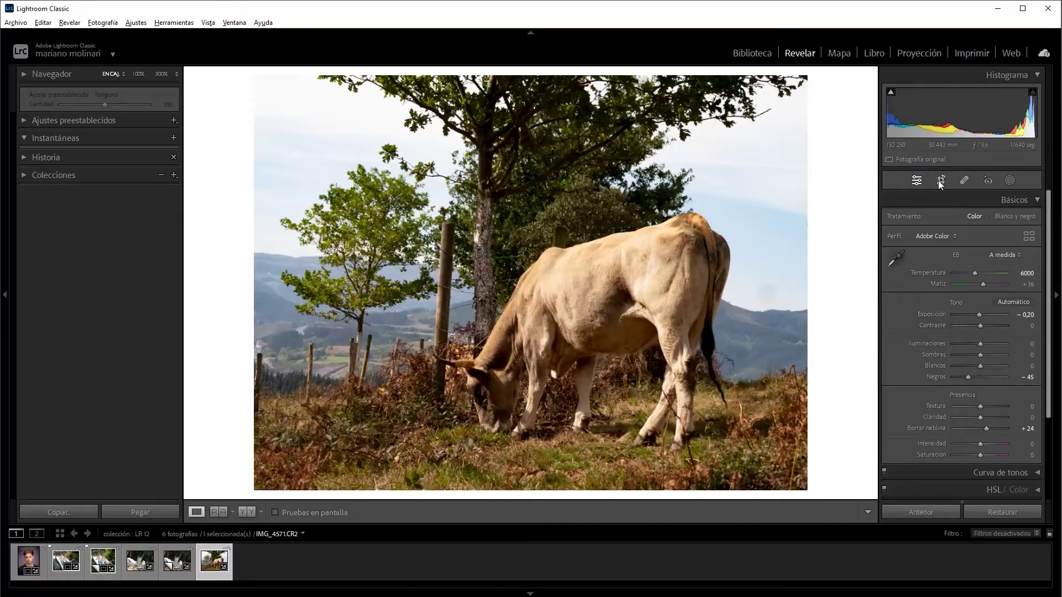
- Create Máscara 1 on the cow photo using the automatic Subject (Sujeto) selection
click(1009, 181)
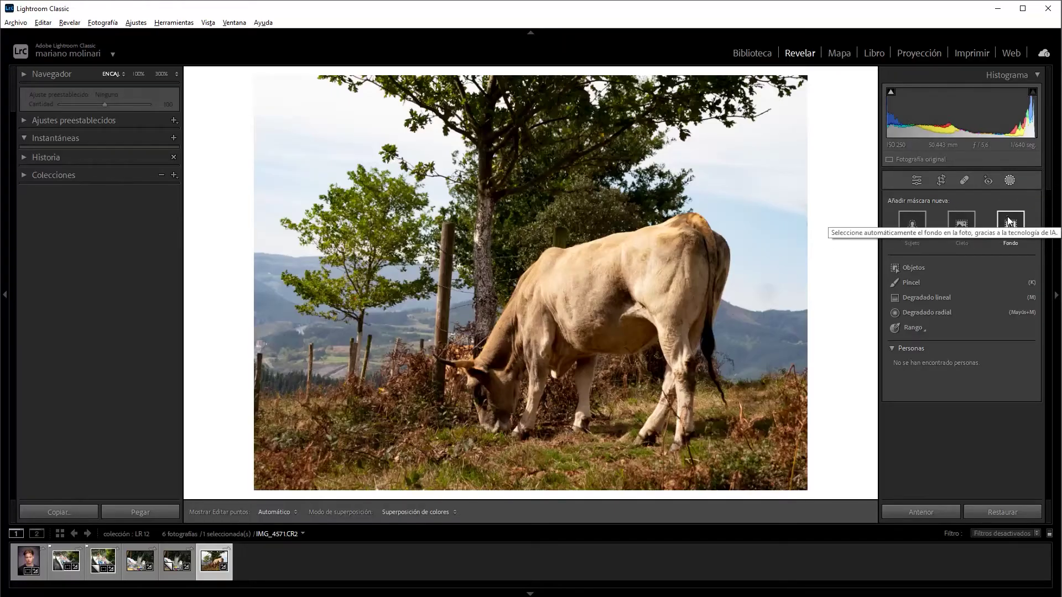
click(912, 224)
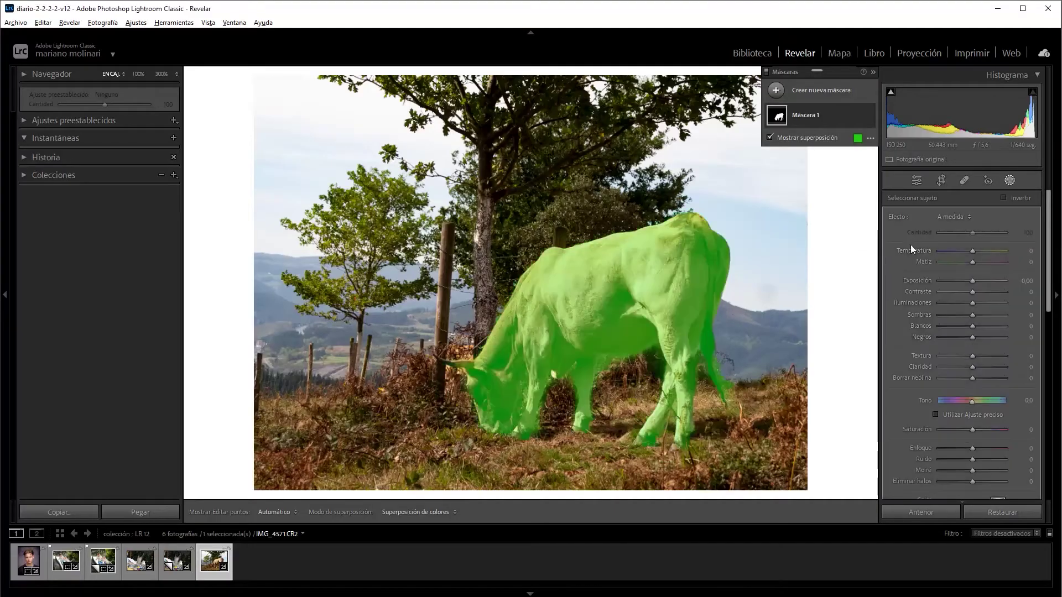
- Check the cow mask's green overlay and expand Máscara 1 to show its components
mouse_move(805, 315)
click(769, 138)
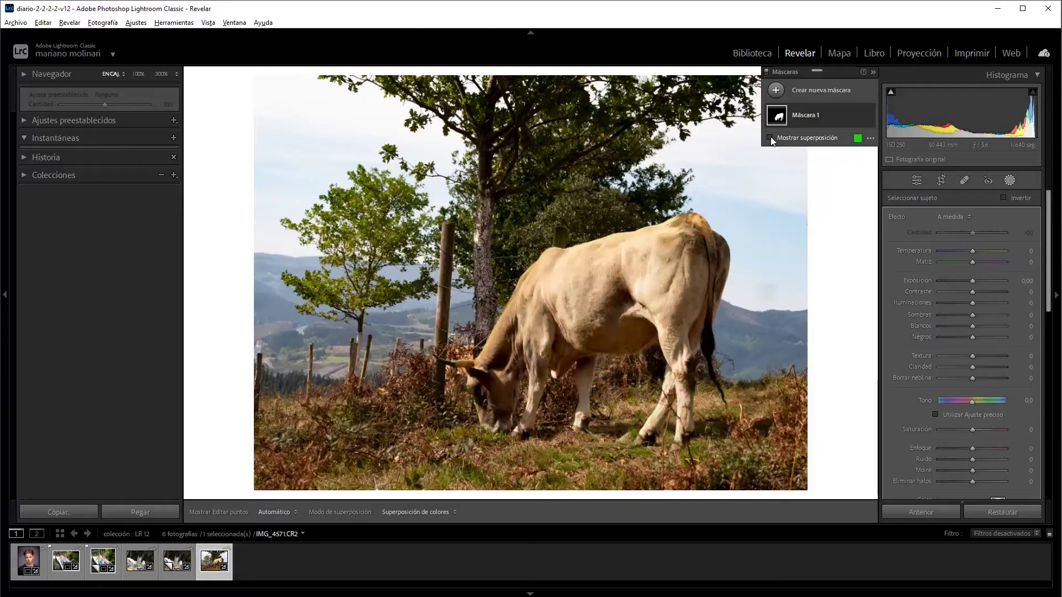
click(770, 138)
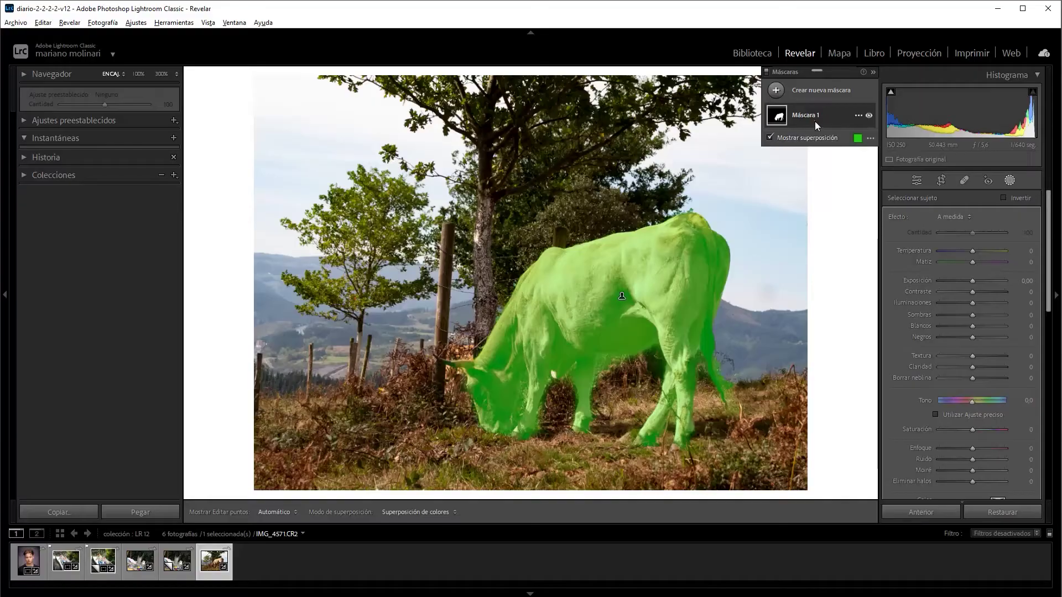
click(860, 115)
click(844, 115)
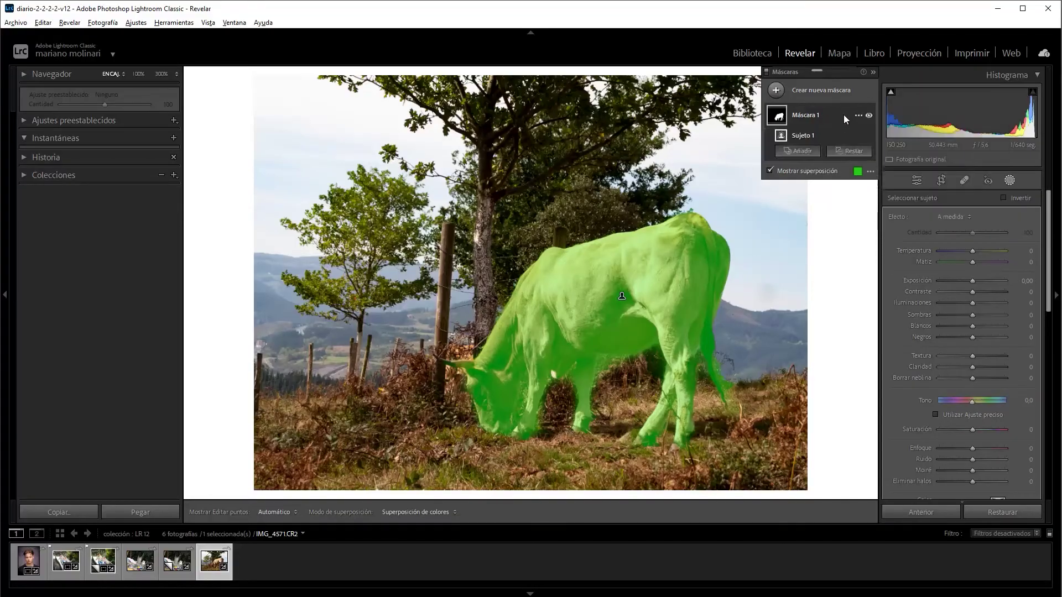
- Erase the mask from the dark stem between the cow's legs with a subtract brush, auto-mask off
click(841, 148)
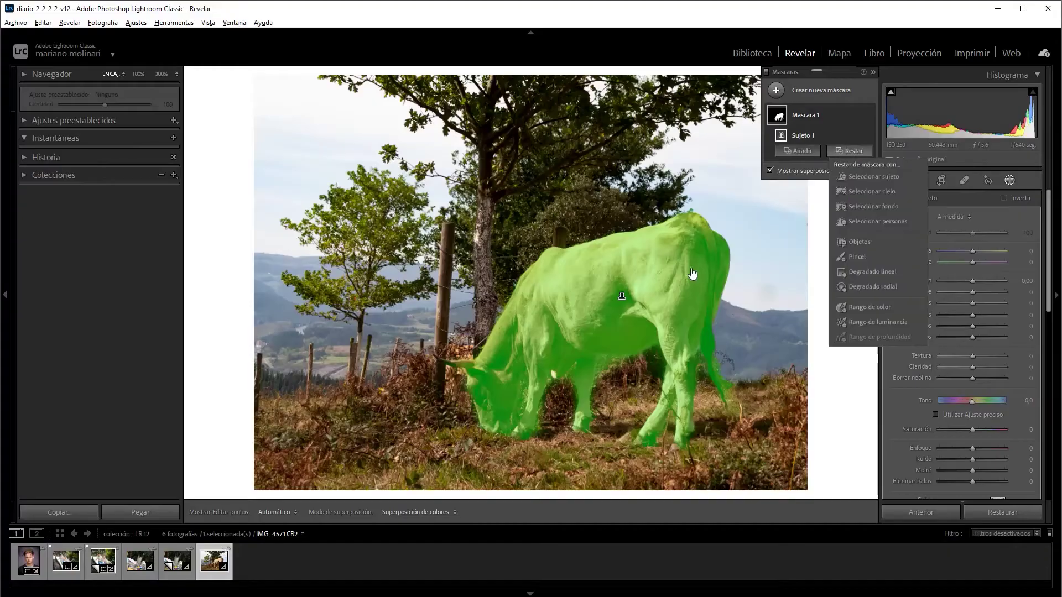
click(526, 396)
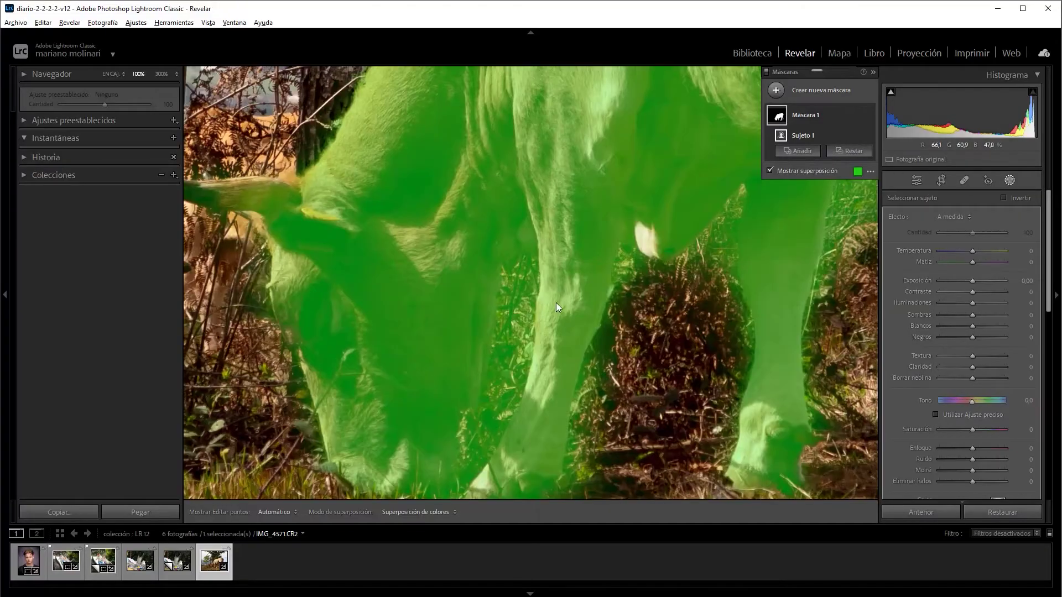
click(849, 150)
click(841, 248)
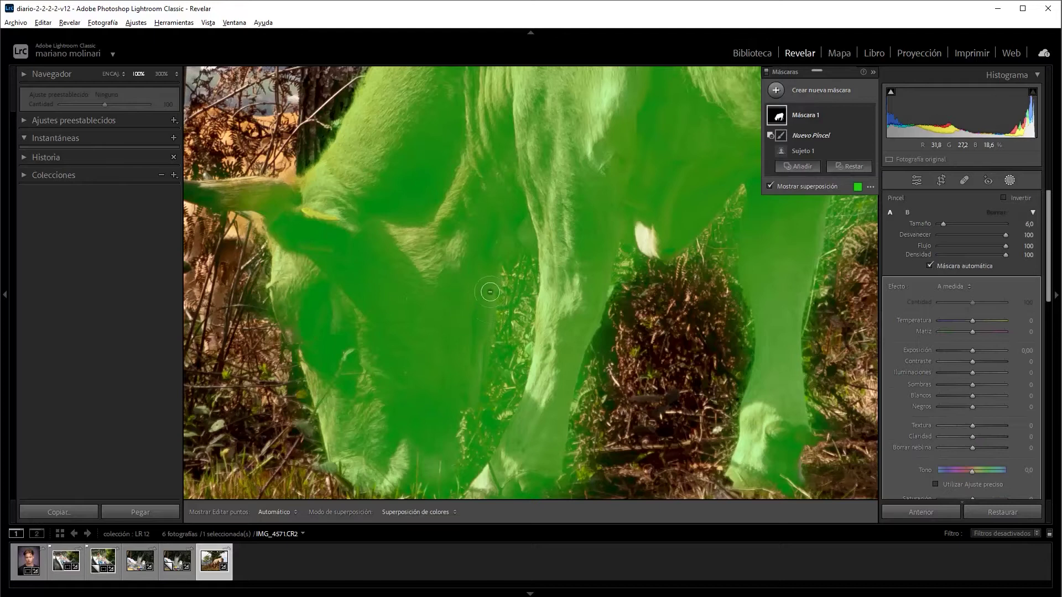
key(h)
drag(515, 284, 479, 457)
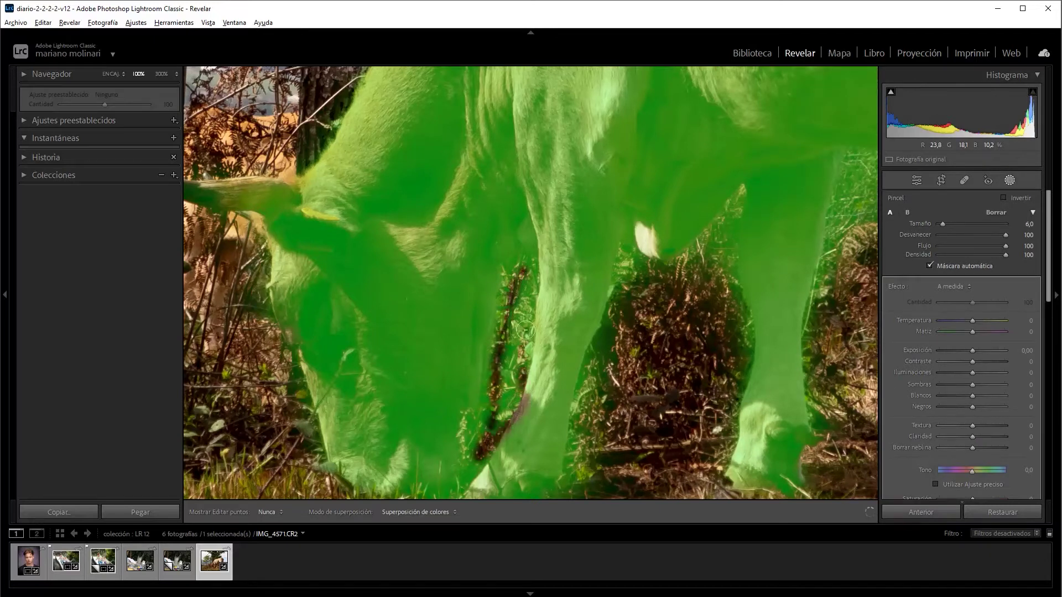
mouse_move(523, 402)
mouse_down()
mouse_move(509, 400)
mouse_move(522, 315)
mouse_move(485, 453)
mouse_move(448, 495)
mouse_up()
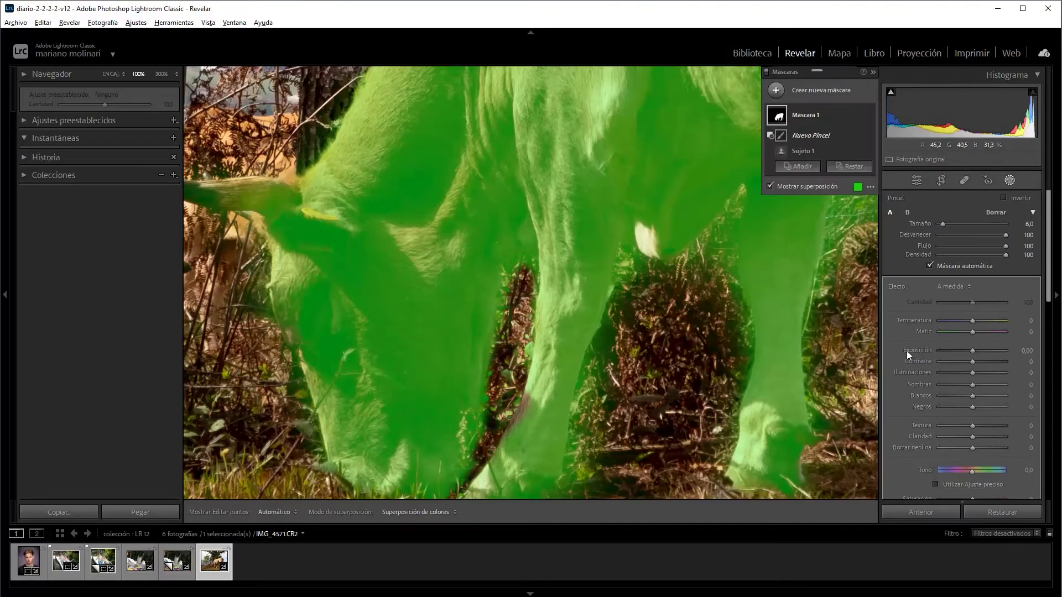
click(965, 265)
key(h)
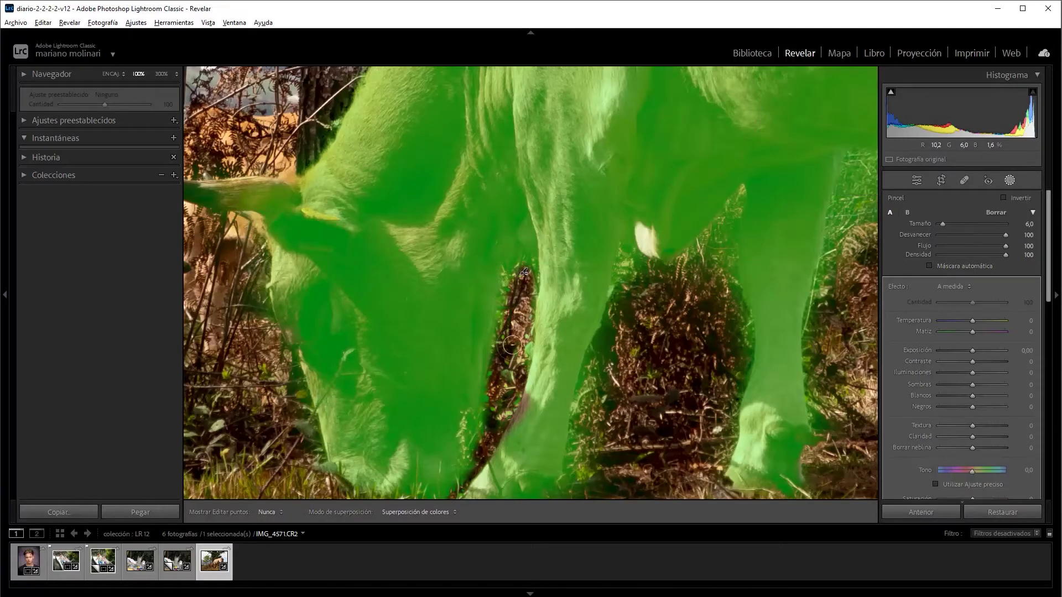
mouse_move(512, 359)
mouse_down()
mouse_move(517, 337)
mouse_move(503, 395)
mouse_up()
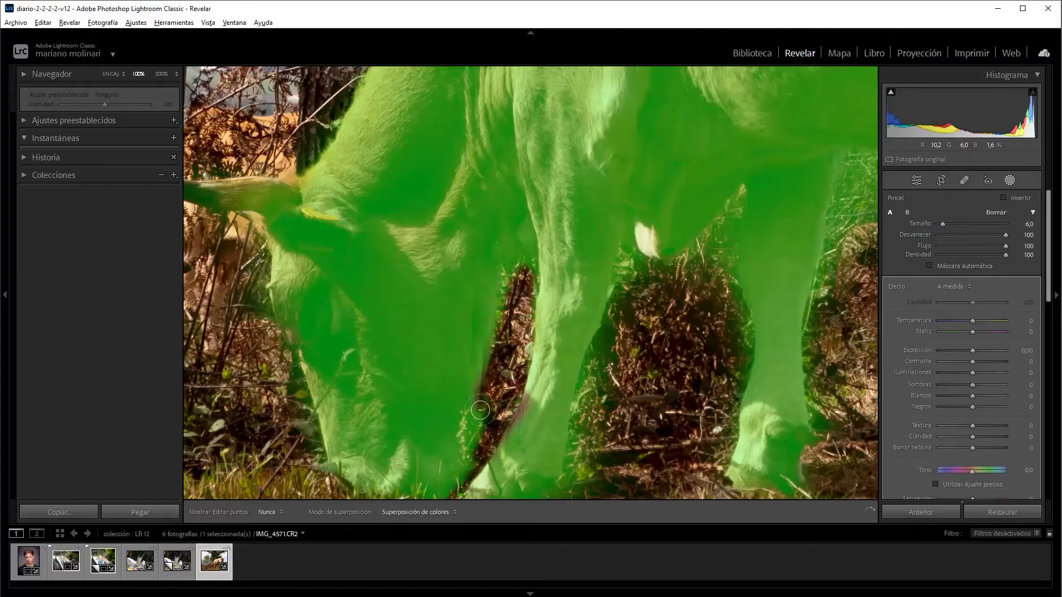
key(h)
- Repaint the mask along the cow's leg edge with an add brush, then zoom out and collapse the mask
click(800, 168)
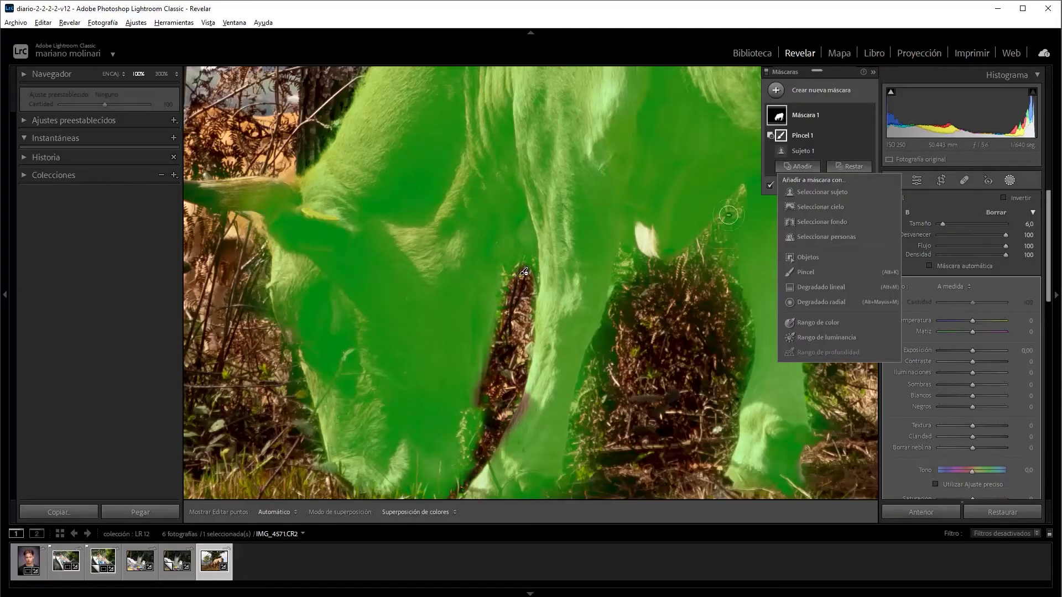
click(796, 271)
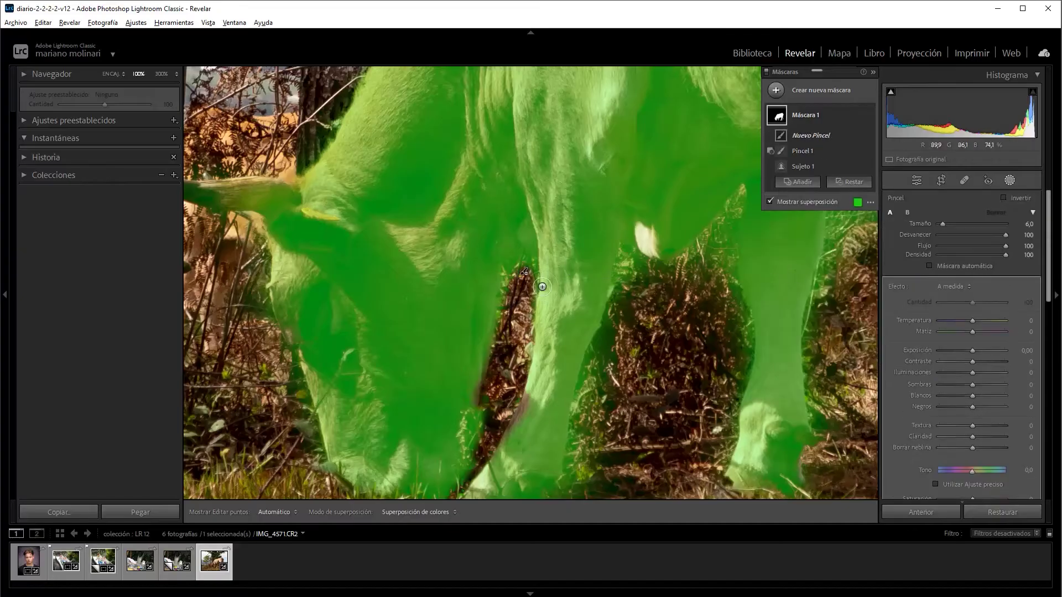
drag(539, 376, 517, 422)
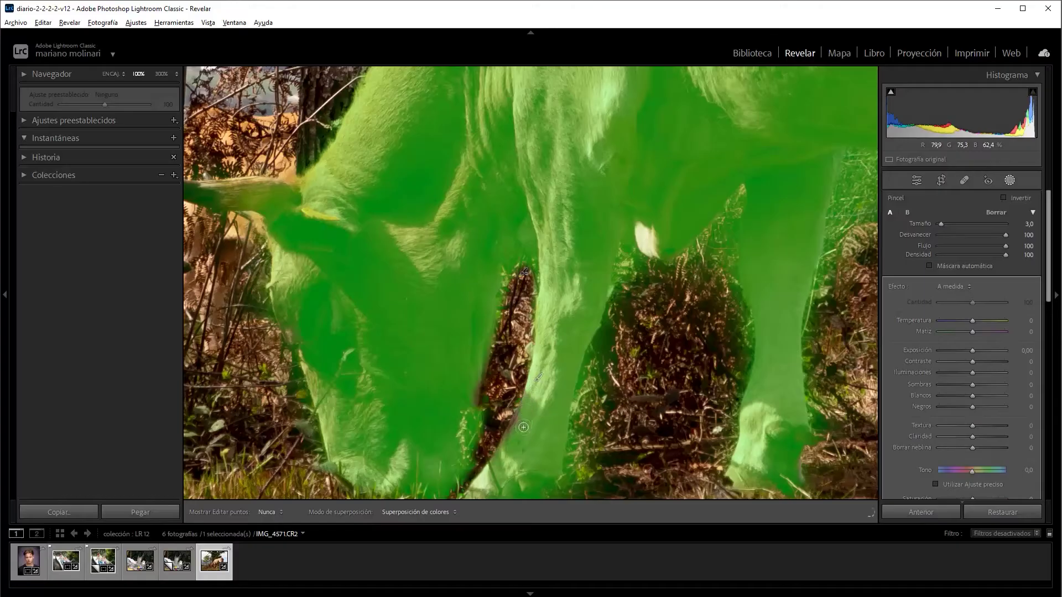
key(h)
key(h)
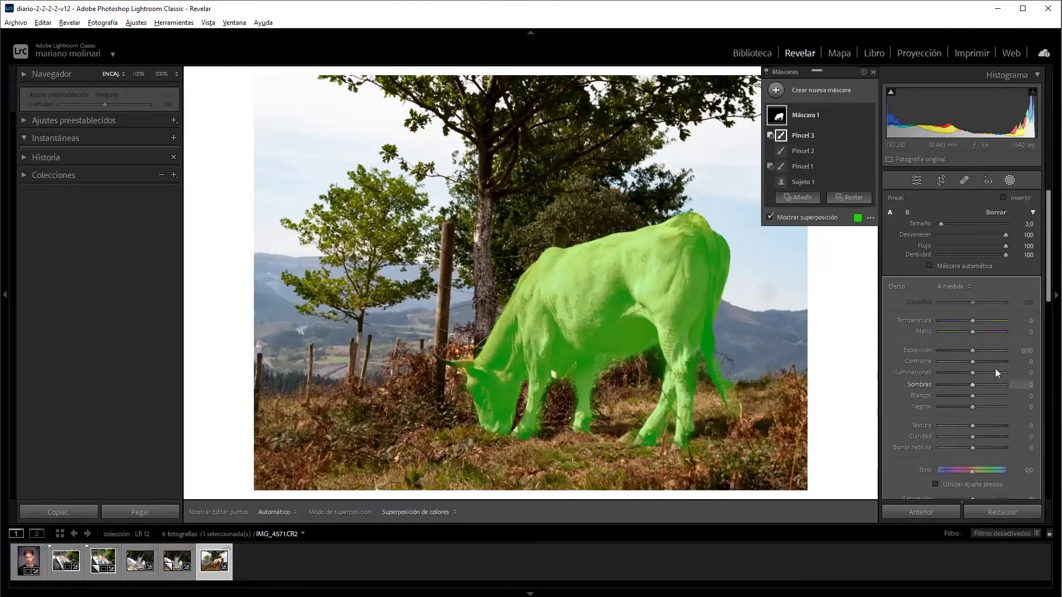
key(z)
click(826, 115)
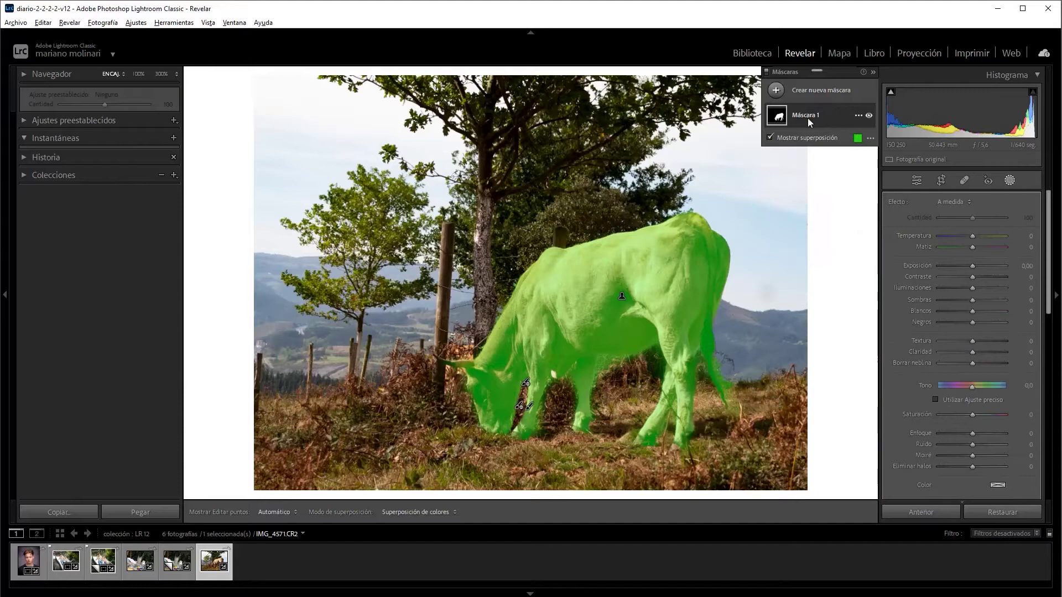
- With the overlay hidden, lower the cow's highlights and exposure slightly and make it much warmer
click(771, 136)
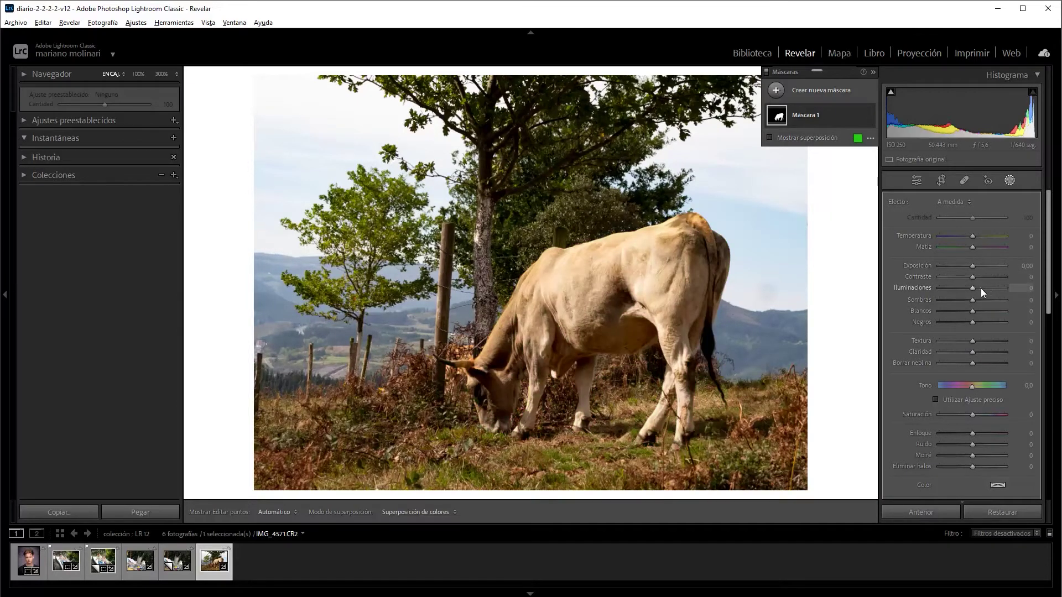
mouse_move(980, 288)
mouse_down()
mouse_move(992, 284)
mouse_move(949, 288)
mouse_move(960, 288)
mouse_move(969, 266)
mouse_move(958, 235)
mouse_up()
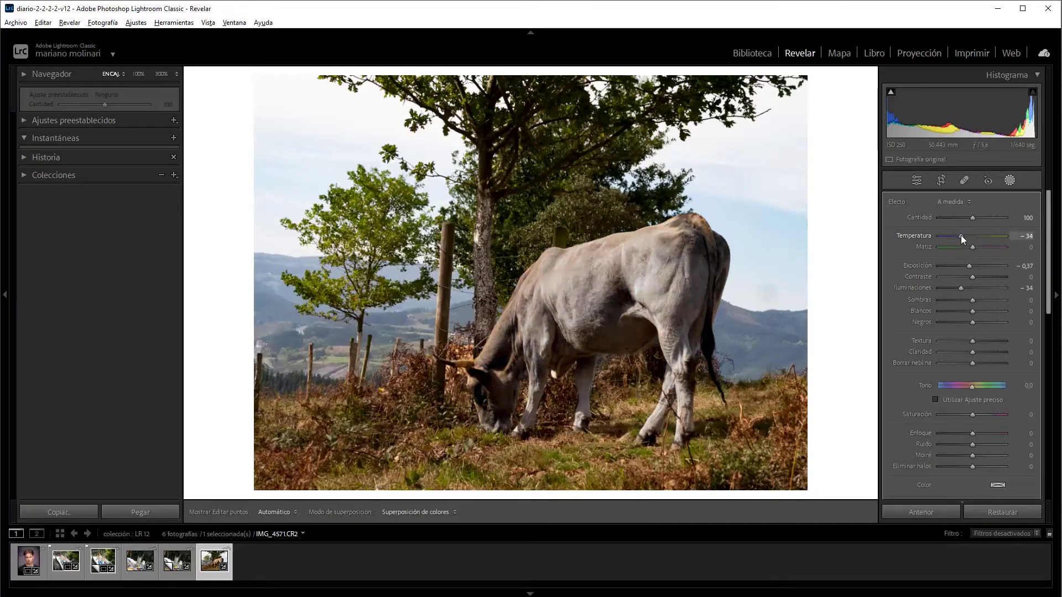
drag(960, 236, 981, 245)
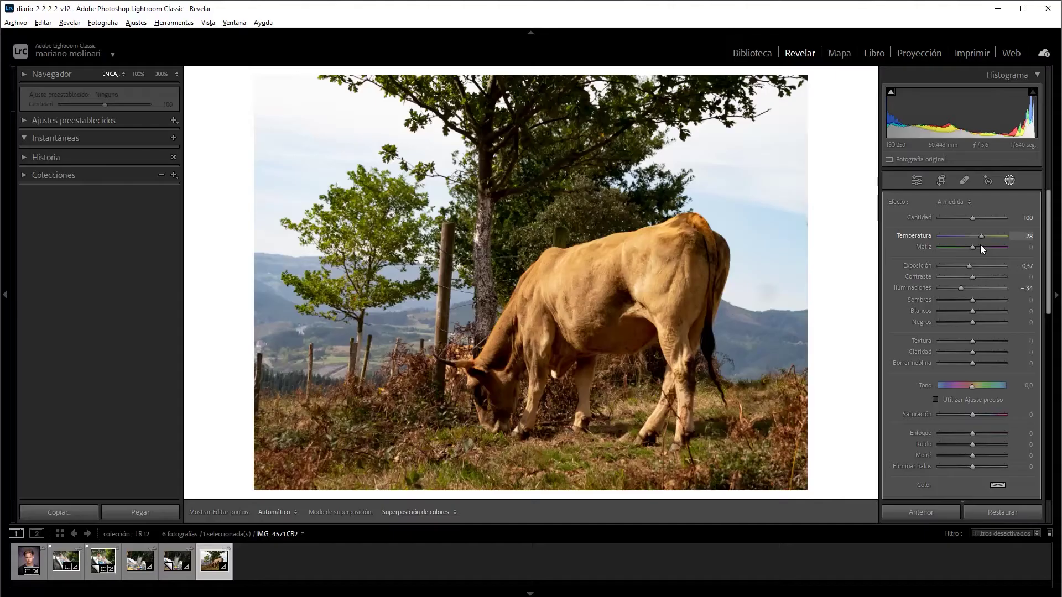
click(841, 344)
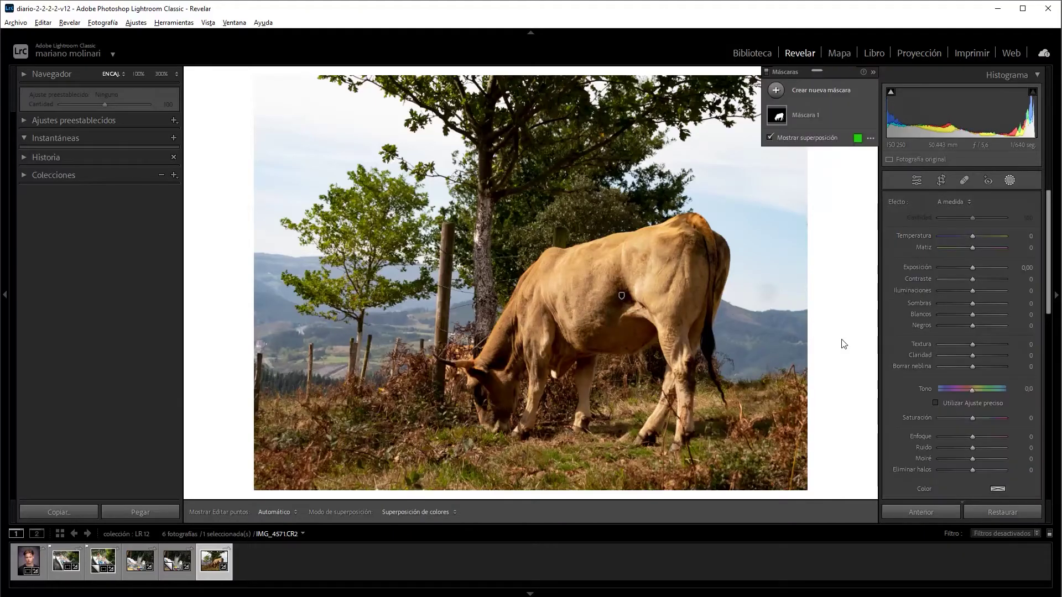
- Add Máscara 2 selecting the sky on the cow photo and hide its green overlay
click(823, 92)
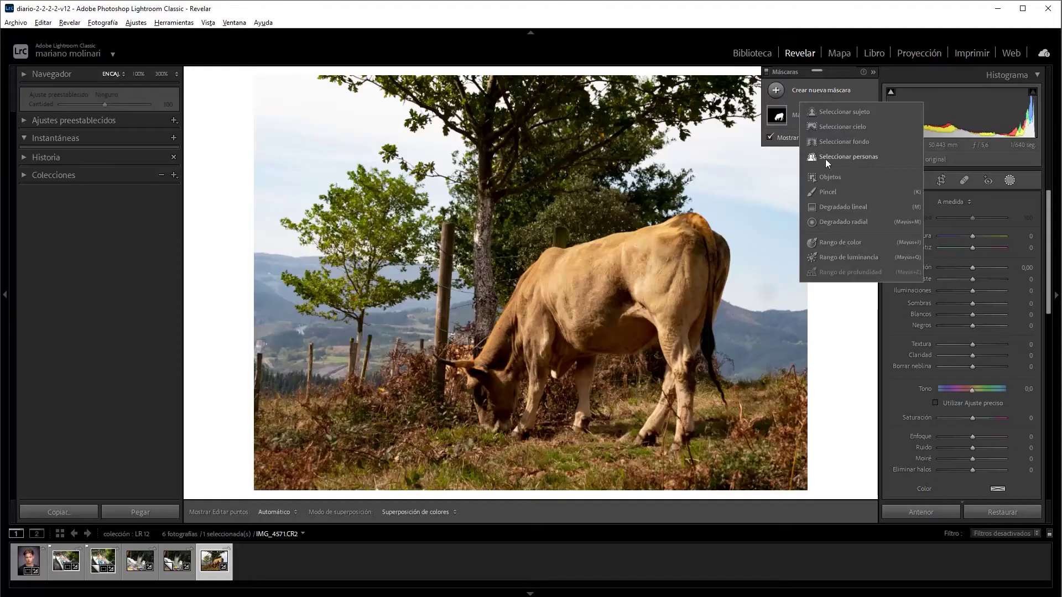
click(842, 127)
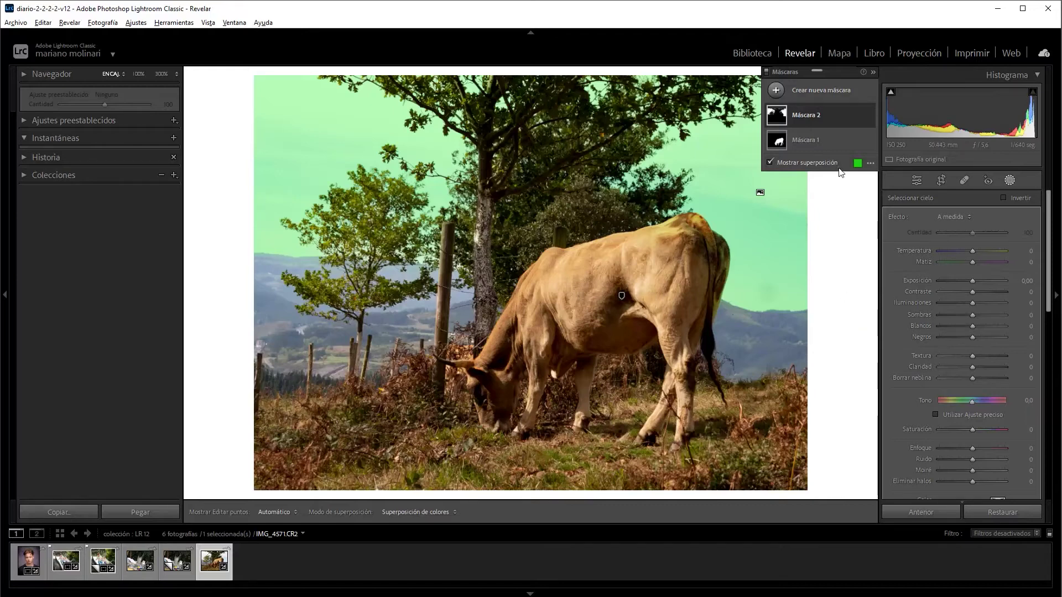
click(770, 163)
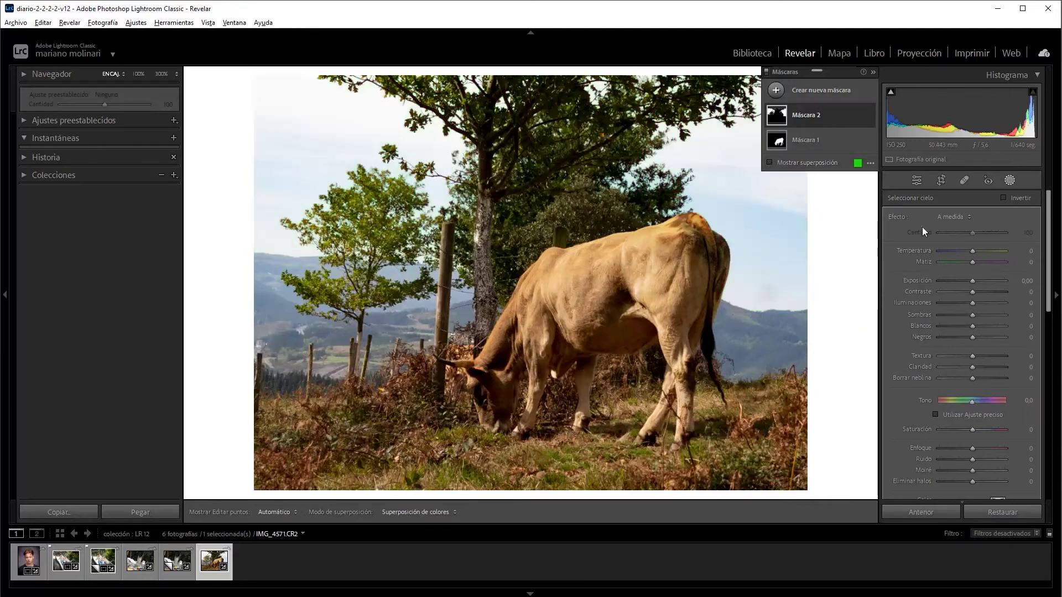
- Darken the sky mask with Exposure -1.38, Shadows -73 and Clarity 13
click(965, 281)
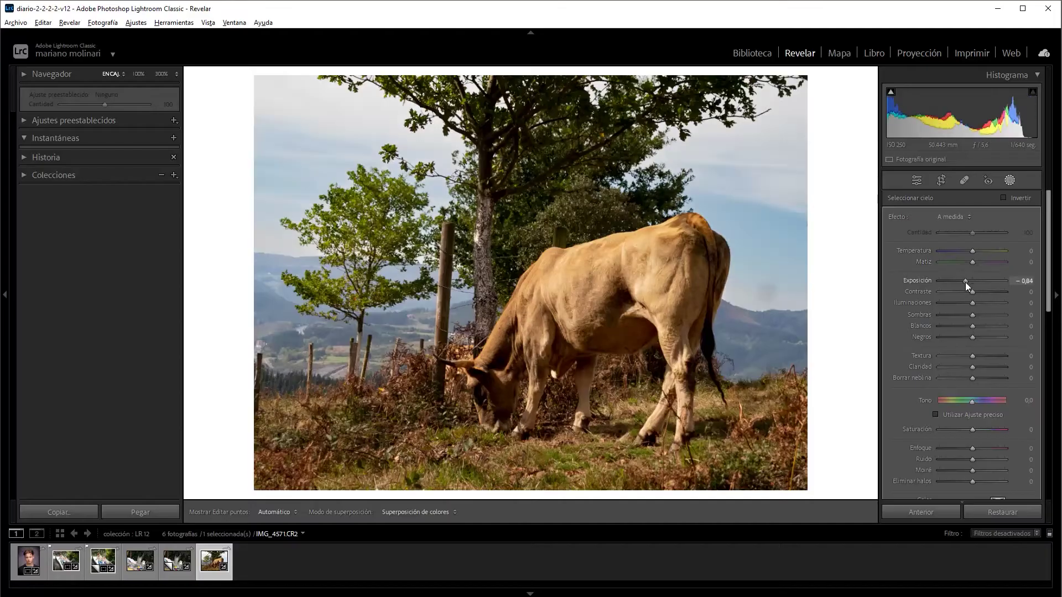
drag(964, 282, 959, 281)
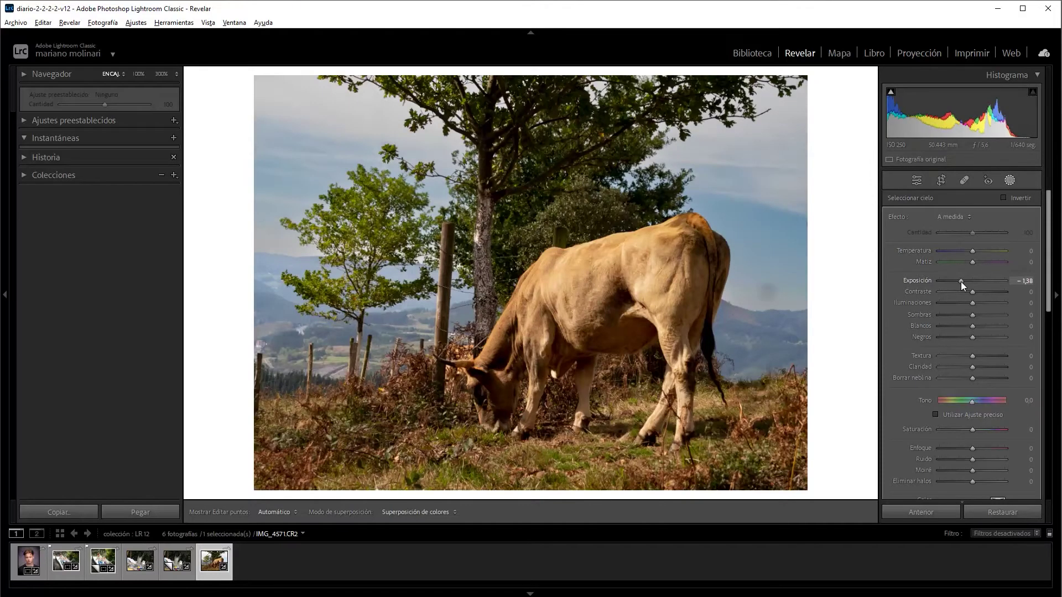
click(960, 316)
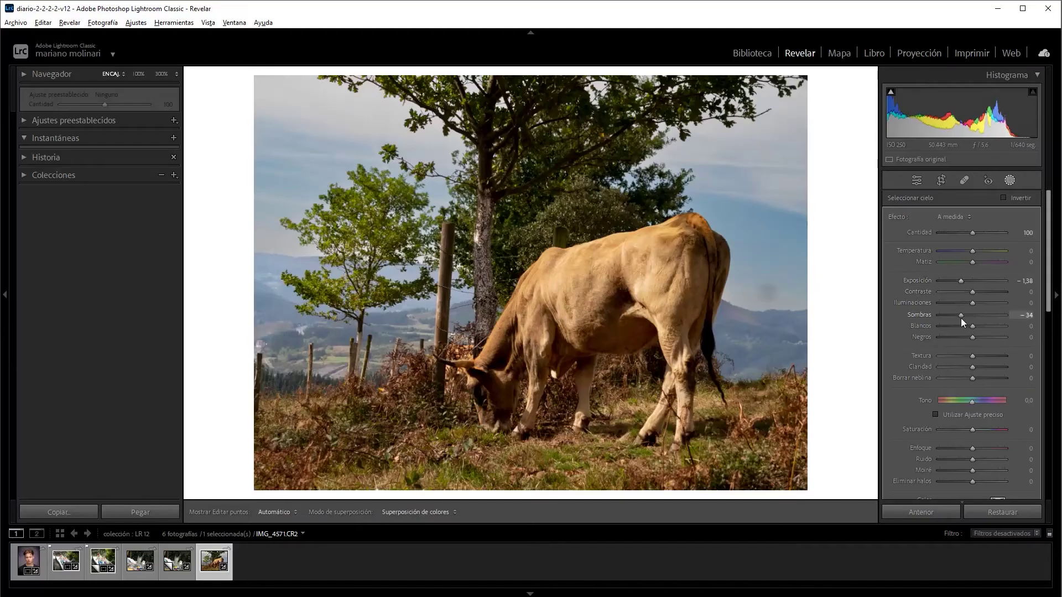
drag(960, 318, 948, 319)
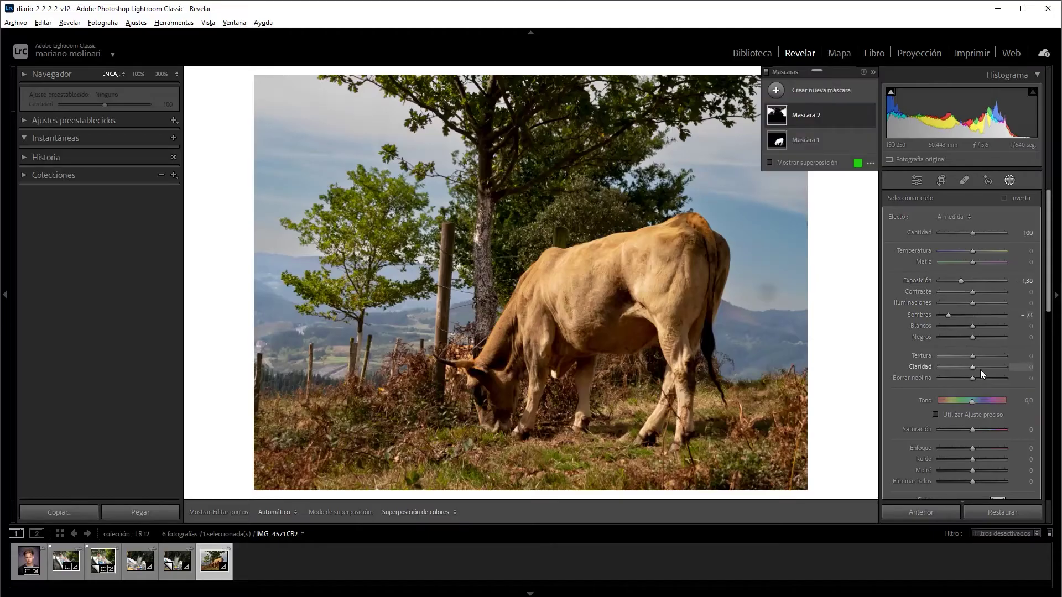
drag(980, 368, 976, 366)
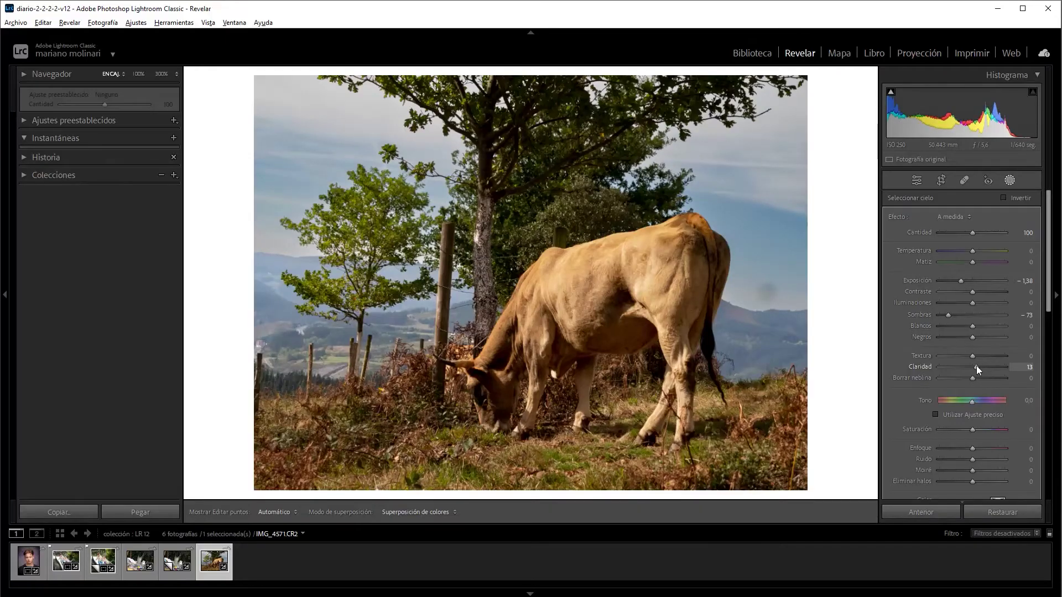
drag(977, 366, 981, 354)
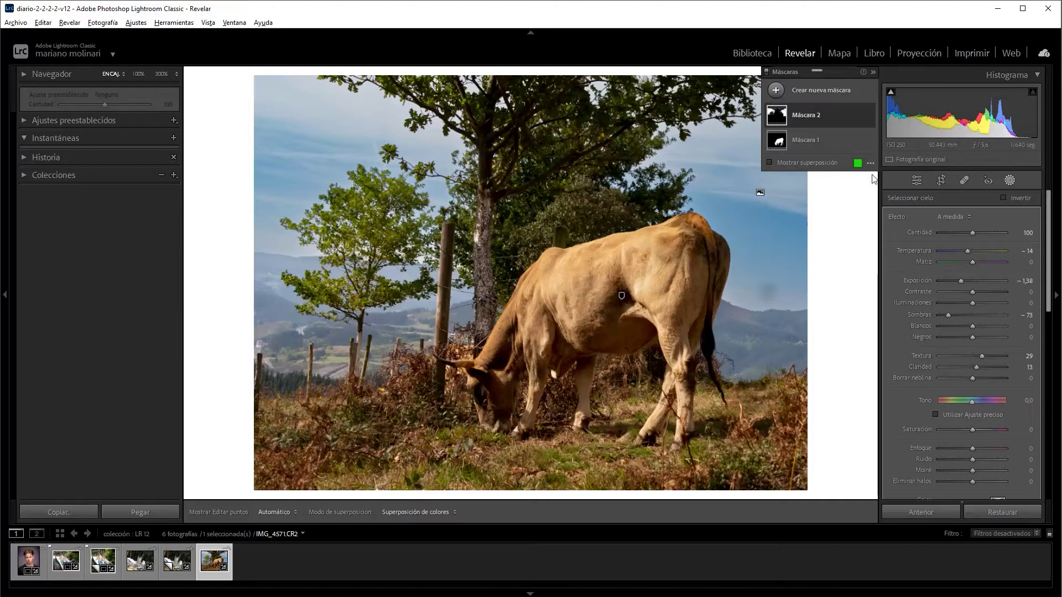
- Retune the cow mask to Exposure -0.17 and Texture 28, with slightly nudged highlights
click(807, 142)
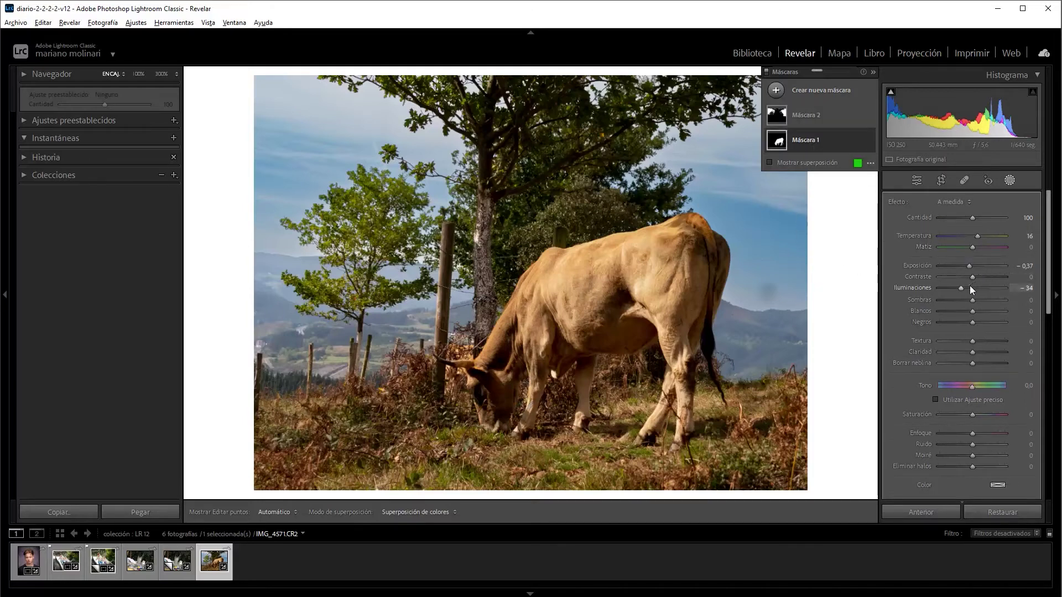
drag(966, 266, 962, 289)
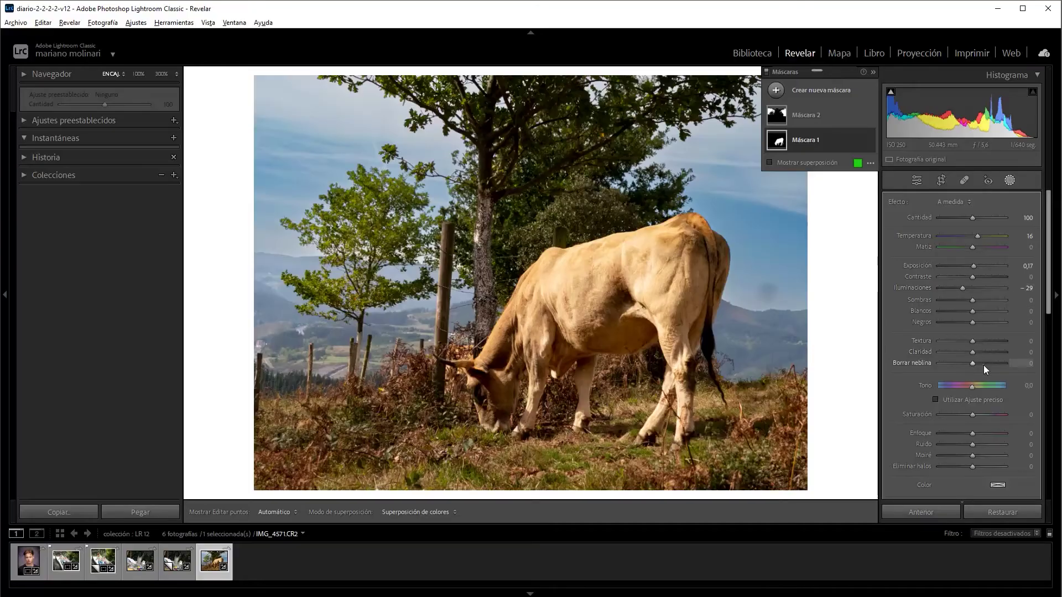
drag(980, 339, 983, 337)
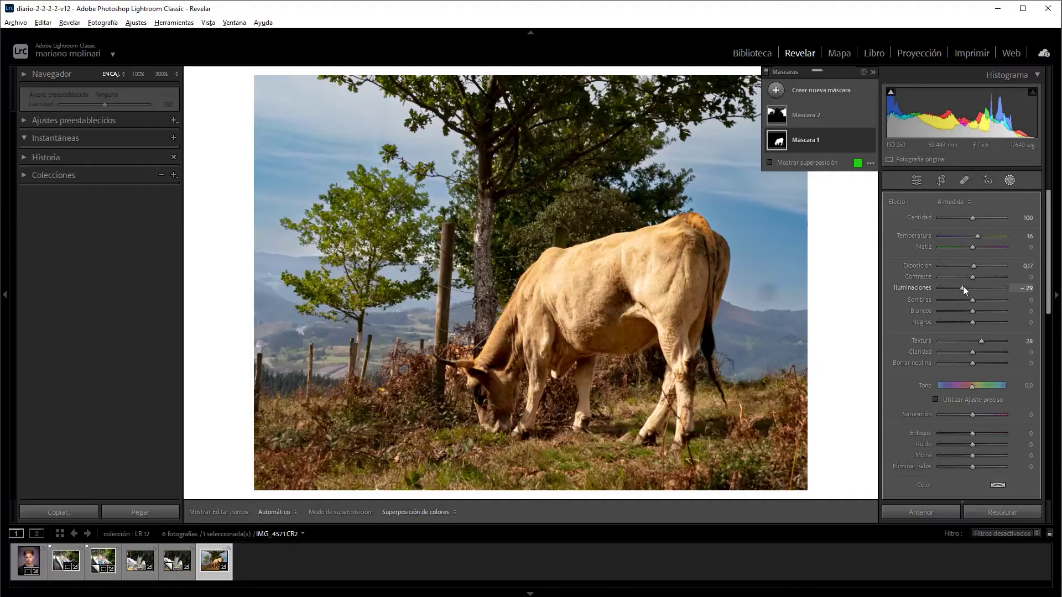
drag(963, 287, 966, 265)
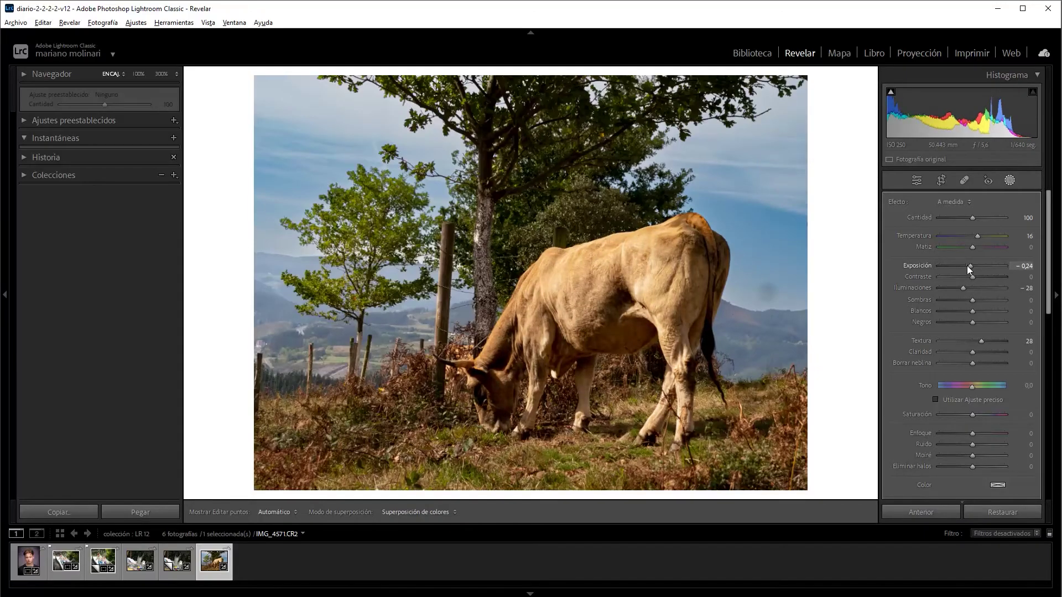
drag(966, 264, 967, 264)
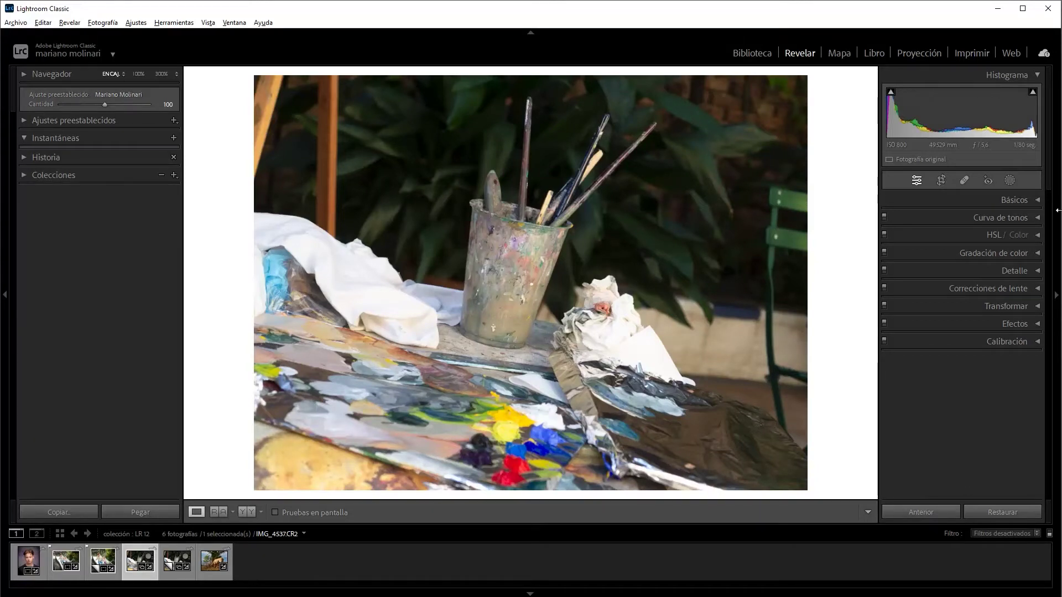
- Create an object mask on the paint cup by drawing a box around it
click(1013, 180)
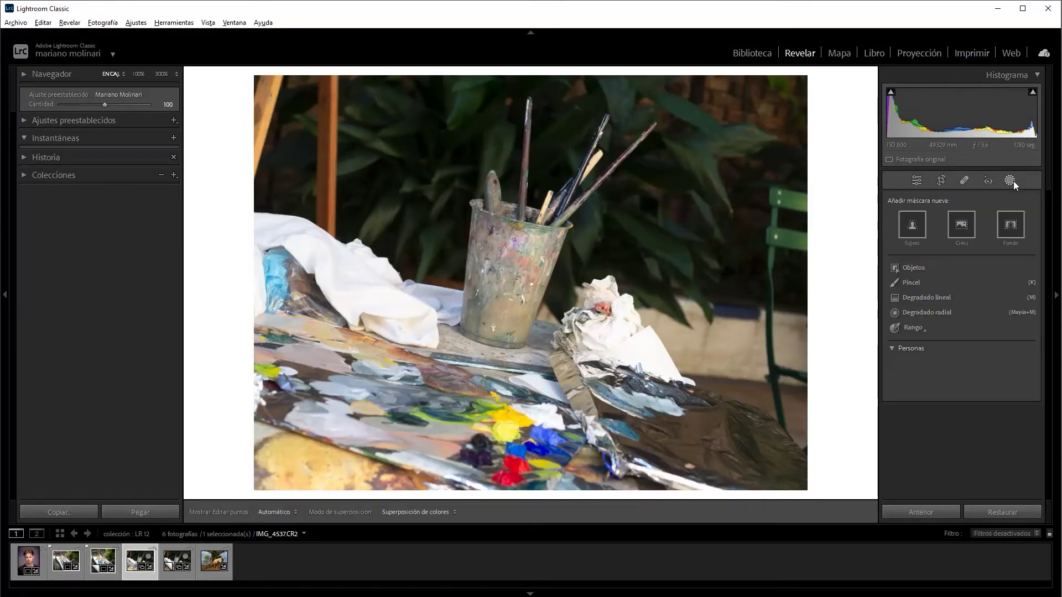
click(925, 267)
click(925, 268)
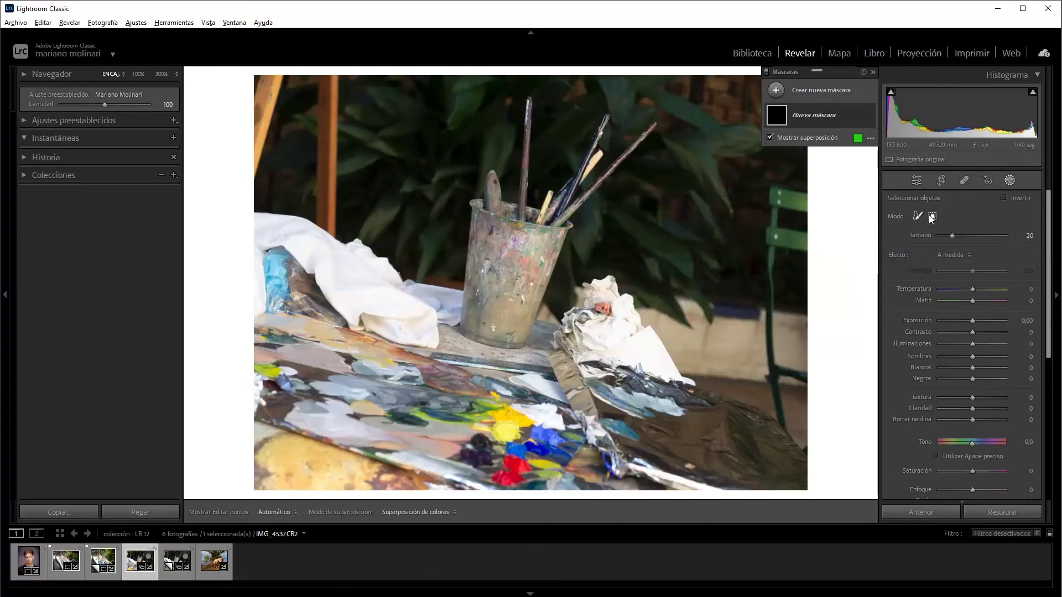
click(932, 217)
mouse_move(427, 98)
mouse_down()
mouse_move(529, 172)
mouse_move(681, 382)
mouse_up()
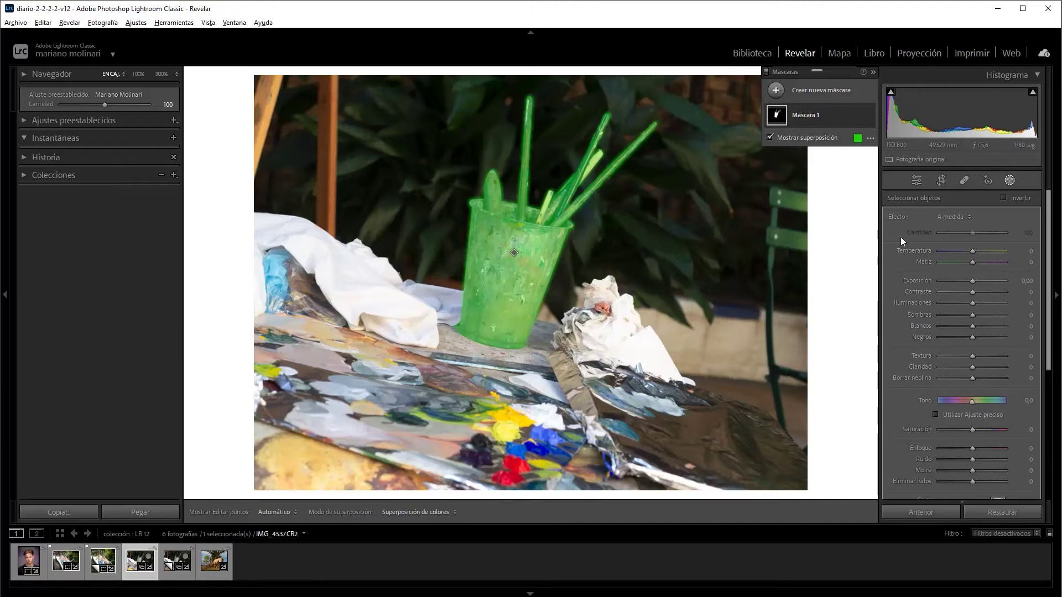
- Delete that cup mask and start a fresh object-selection mask
right_click(853, 116)
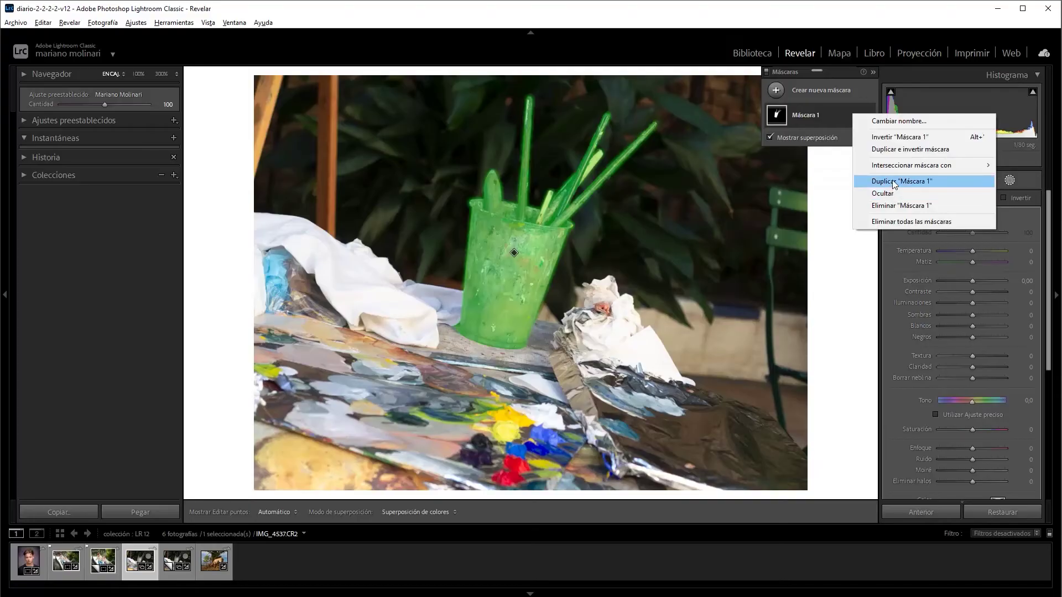
click(903, 207)
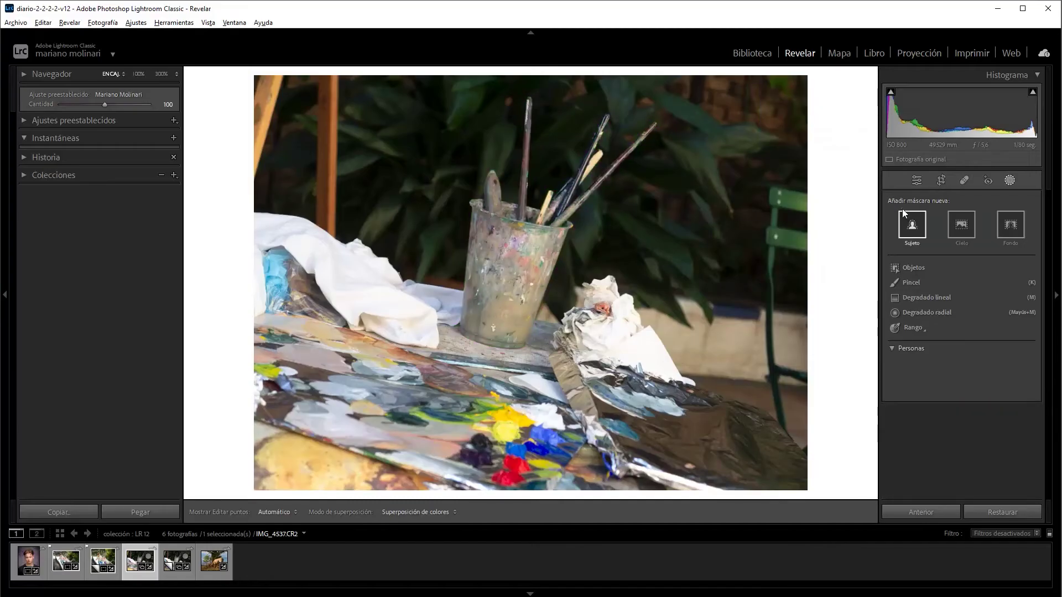
click(907, 268)
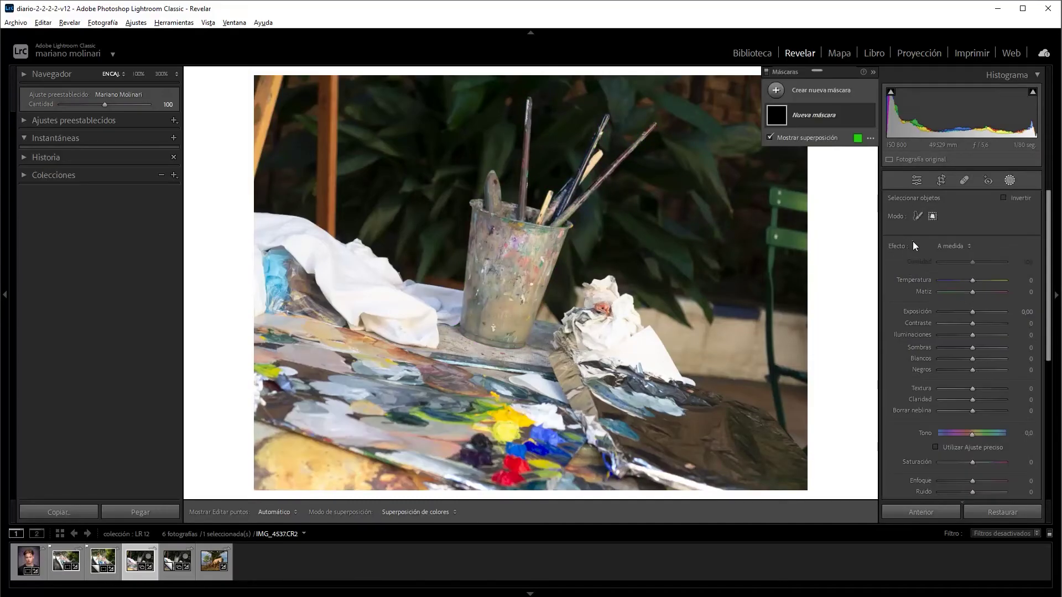
- Brush-select the cup rim and paintbrushes as the object mask, then hide its overlay and expand it
click(916, 215)
mouse_move(476, 206)
mouse_down()
mouse_move(526, 215)
mouse_move(473, 329)
mouse_move(461, 260)
mouse_move(475, 222)
mouse_move(525, 243)
mouse_move(517, 318)
mouse_move(492, 310)
mouse_move(503, 248)
mouse_move(488, 291)
mouse_up()
mouse_move(491, 201)
mouse_down()
mouse_move(487, 174)
mouse_move(517, 202)
mouse_move(520, 128)
mouse_move(533, 137)
mouse_move(545, 213)
mouse_move(600, 114)
mouse_move(526, 243)
mouse_up()
drag(608, 173, 651, 125)
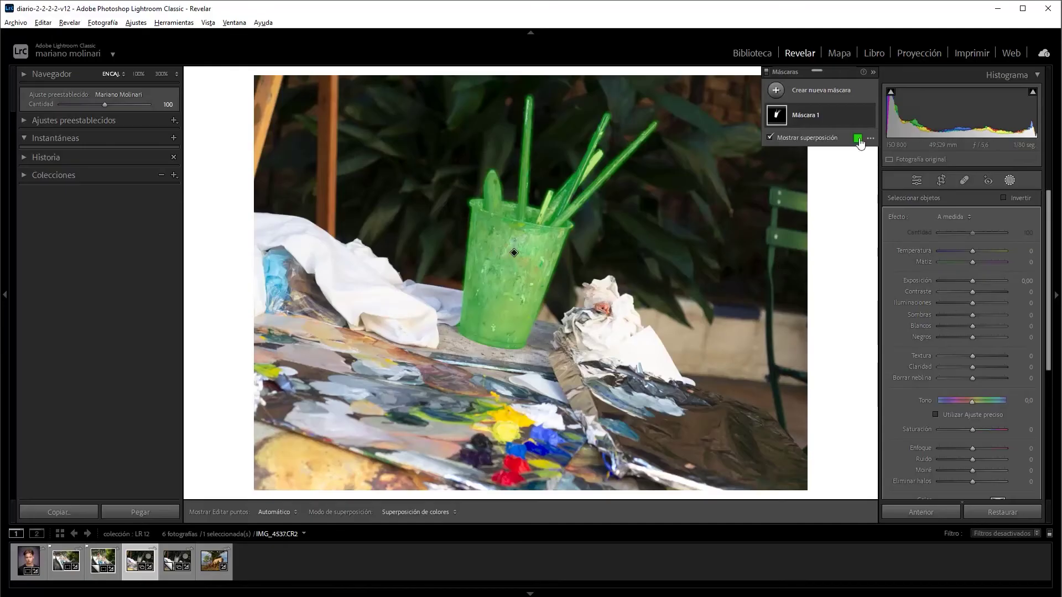
click(770, 137)
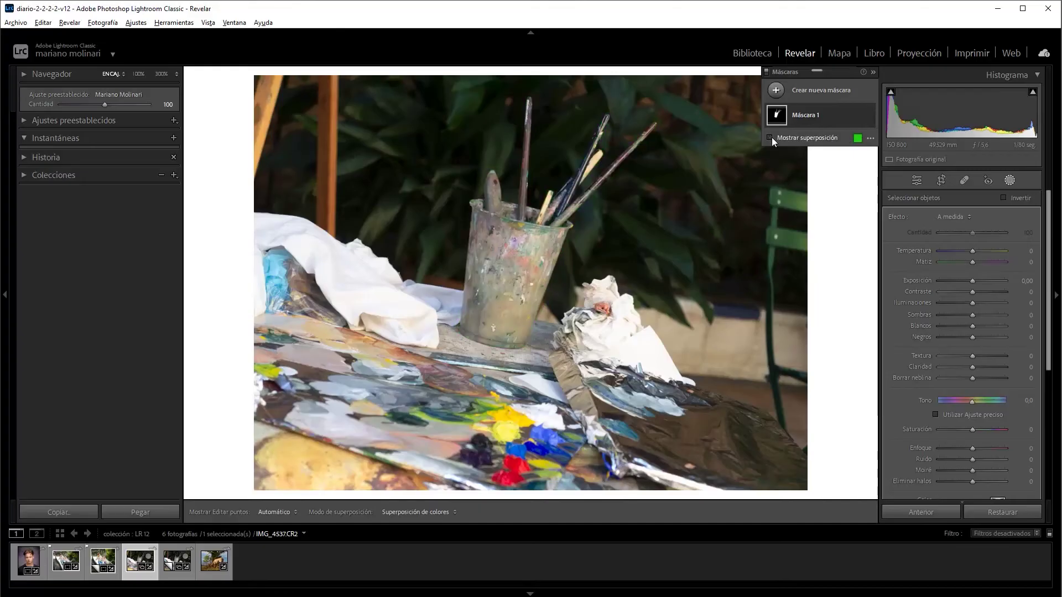
click(811, 114)
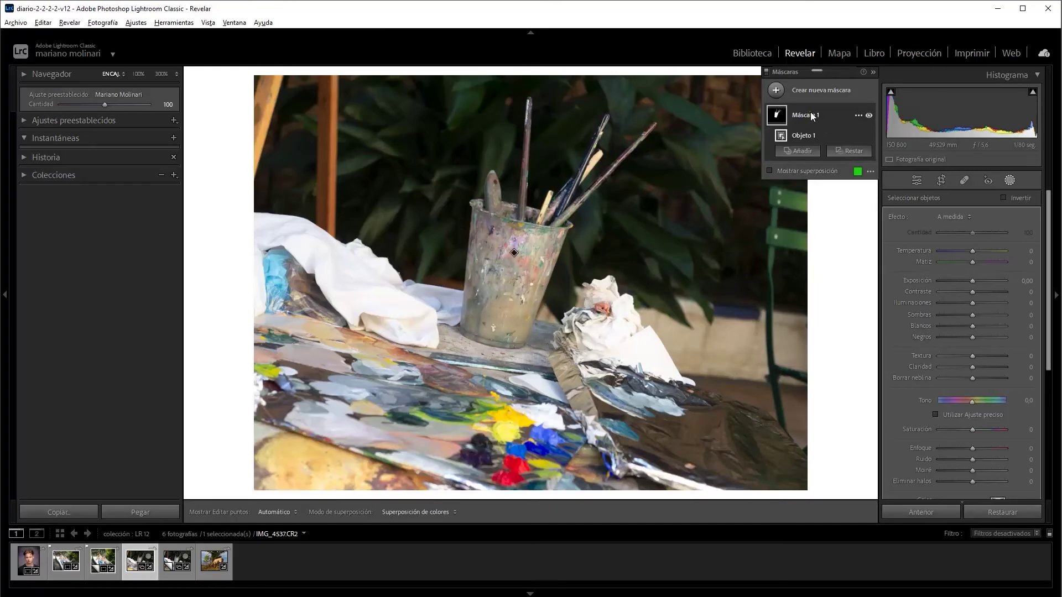
- Set the cup mask to Exposure 0.40, Texture 28, Clarity 28 and Dehaze -8
click(974, 280)
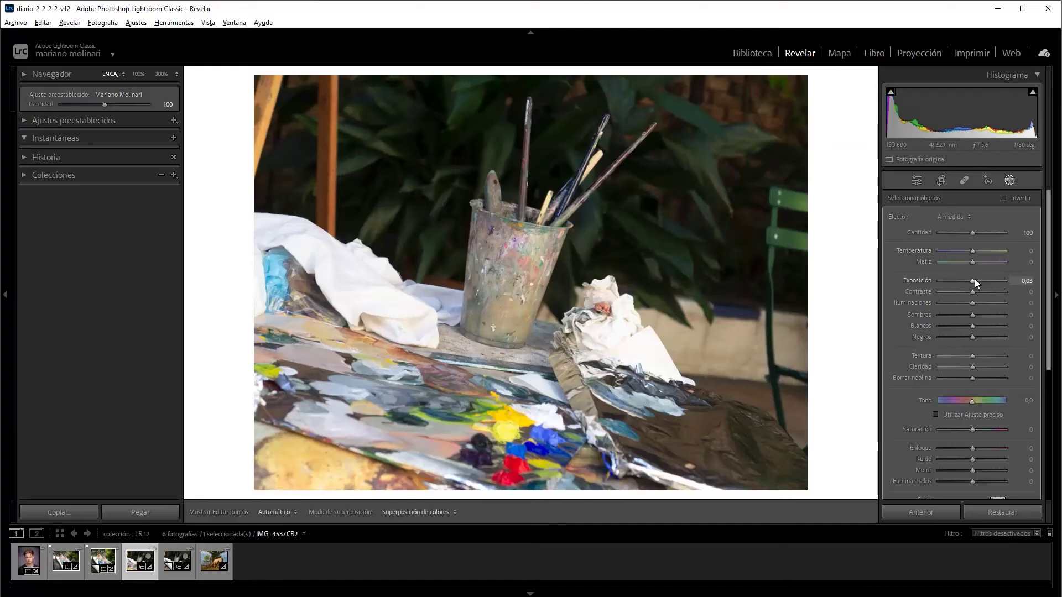
scroll(974, 280, up, 2)
scroll(974, 279, up, 2)
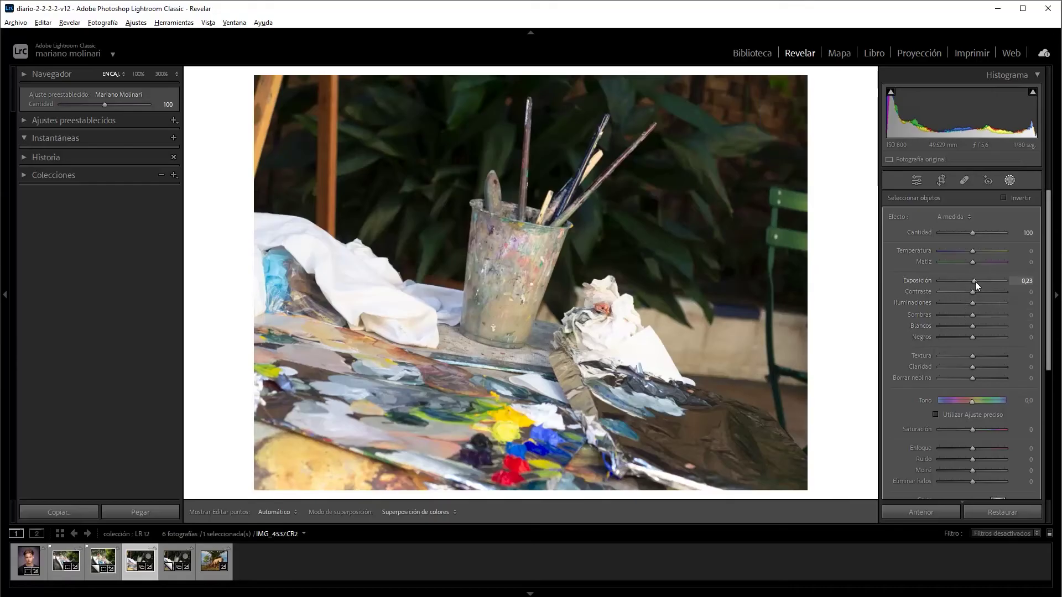
scroll(974, 281, up, 3)
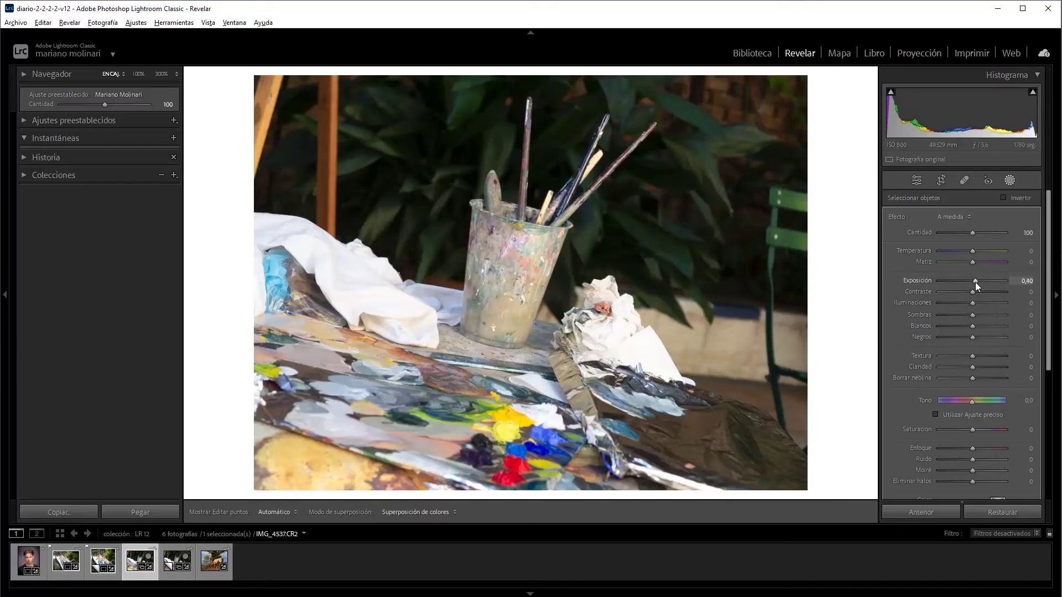
drag(984, 367, 981, 357)
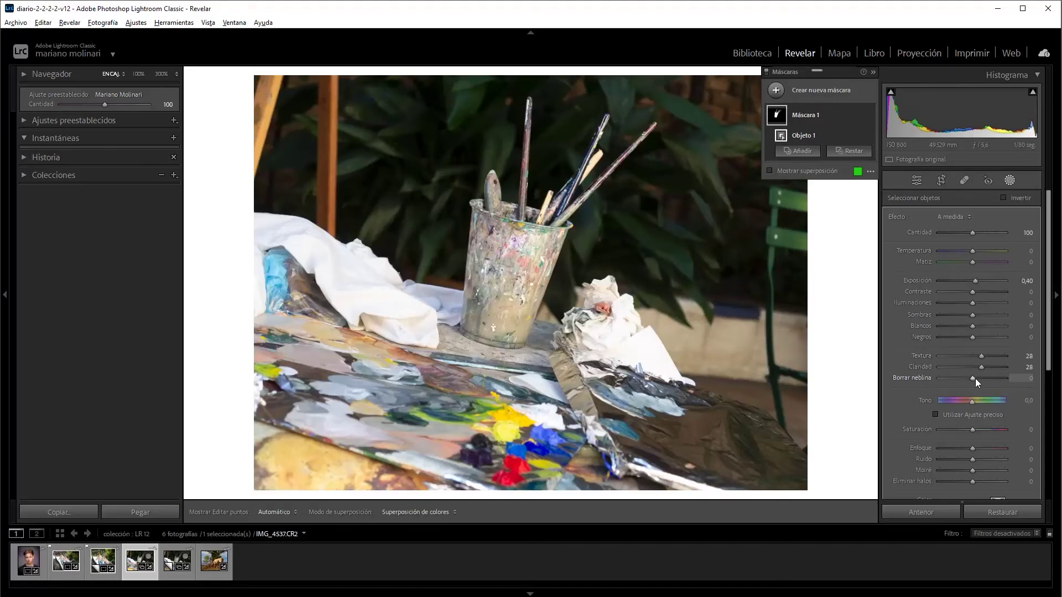
drag(974, 378, 974, 379)
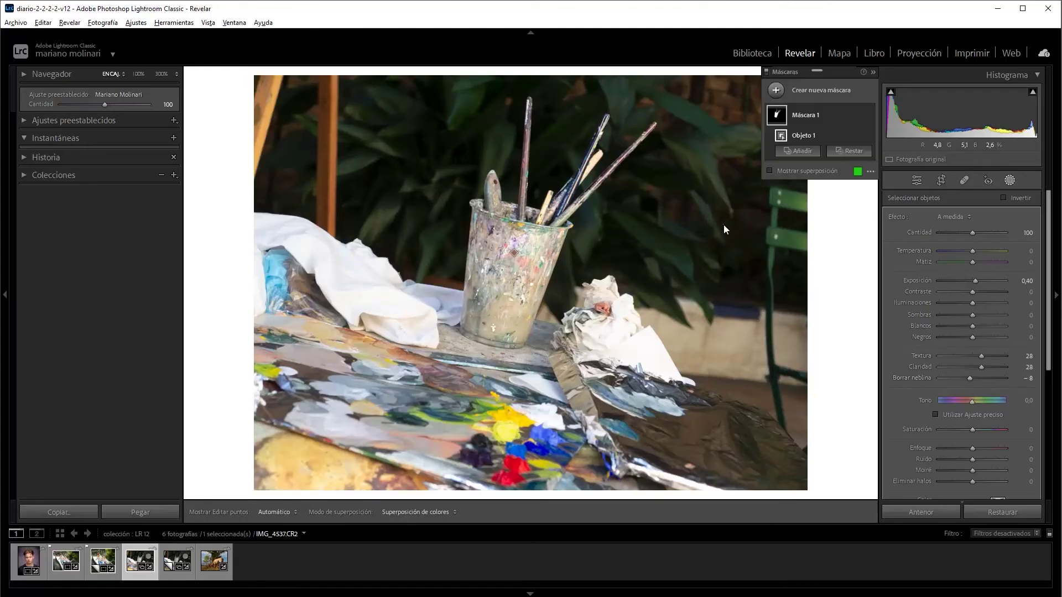
mouse_move(817, 115)
click(856, 114)
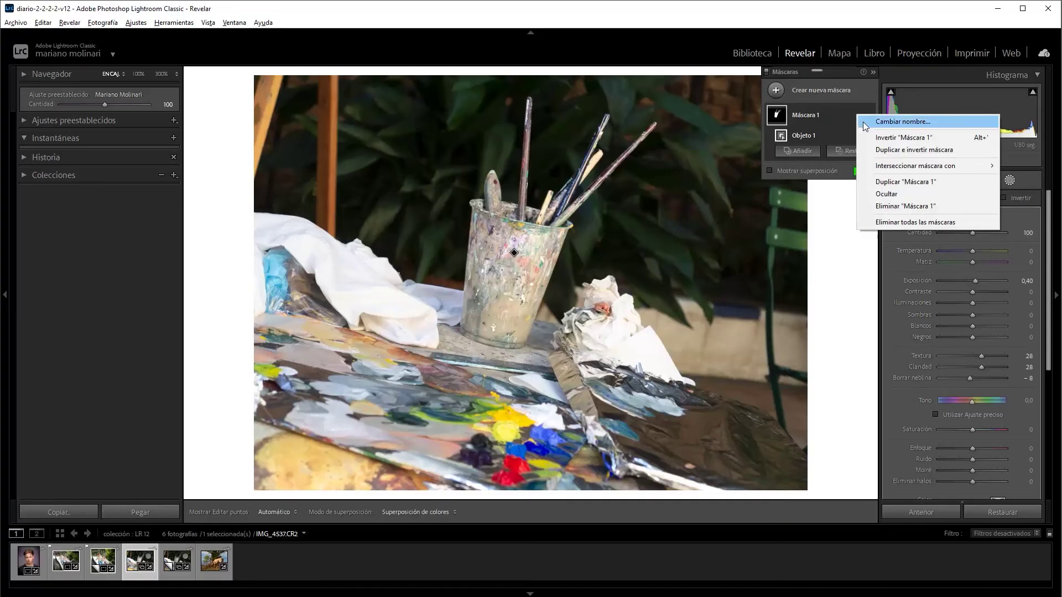
- Add an inverted duplicate of the cup mask, darkening the background to Exposure -0.60, cooler, with less clarity
click(898, 153)
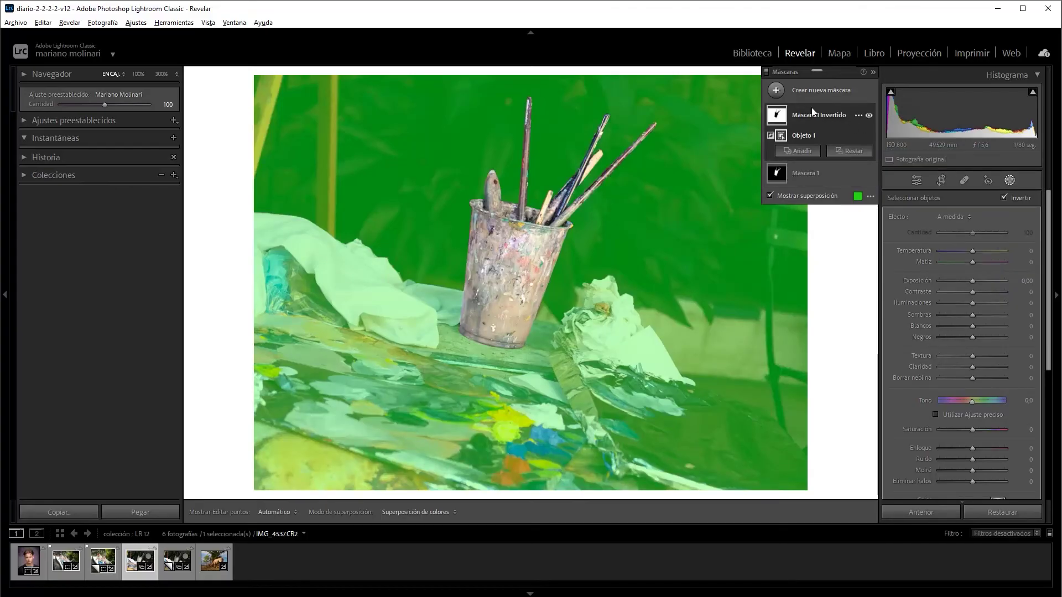
click(795, 197)
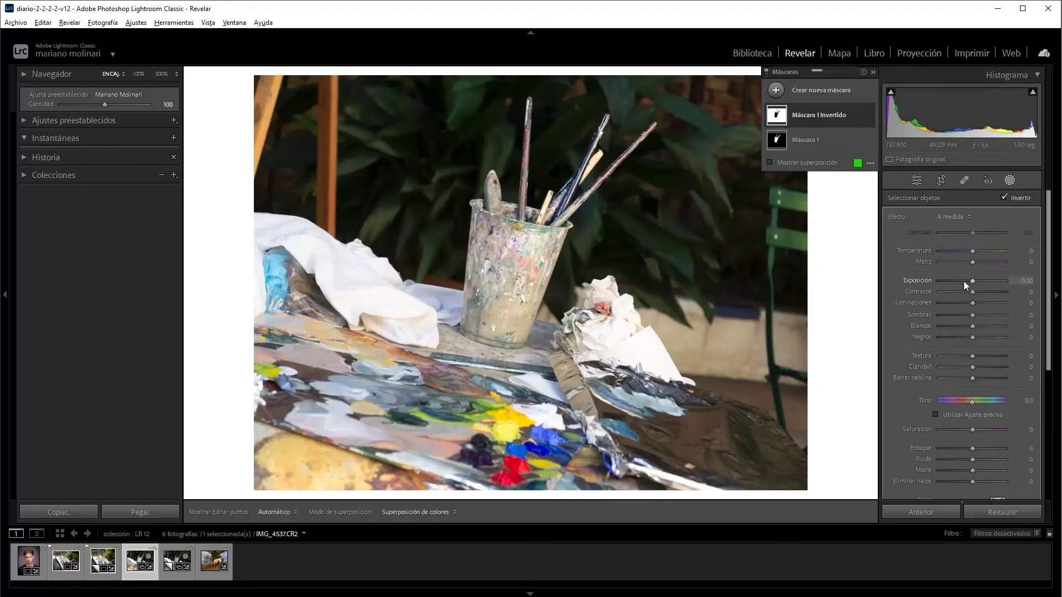
drag(964, 281, 956, 303)
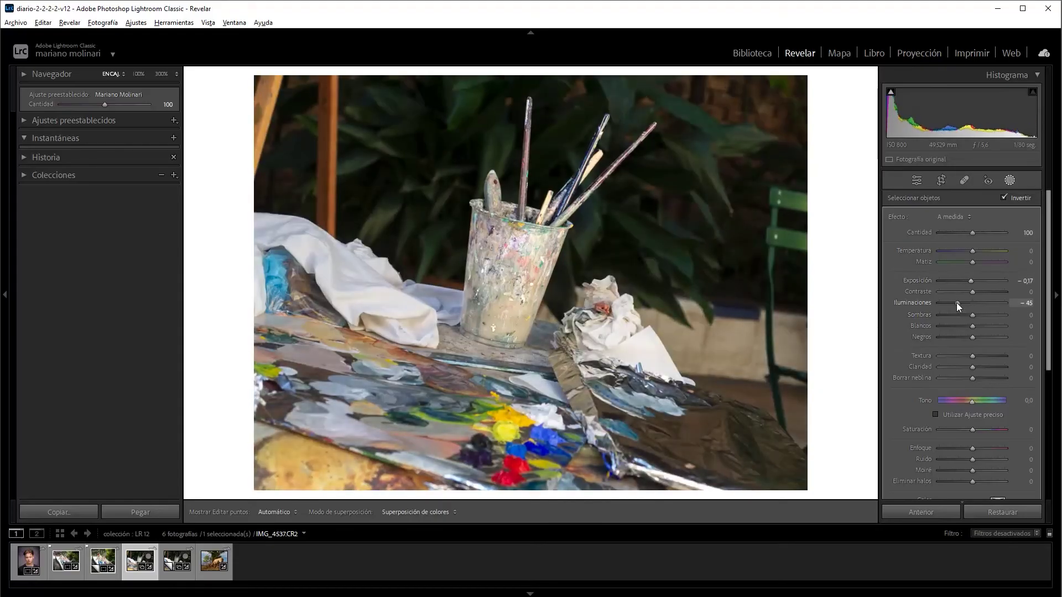
drag(967, 251, 967, 249)
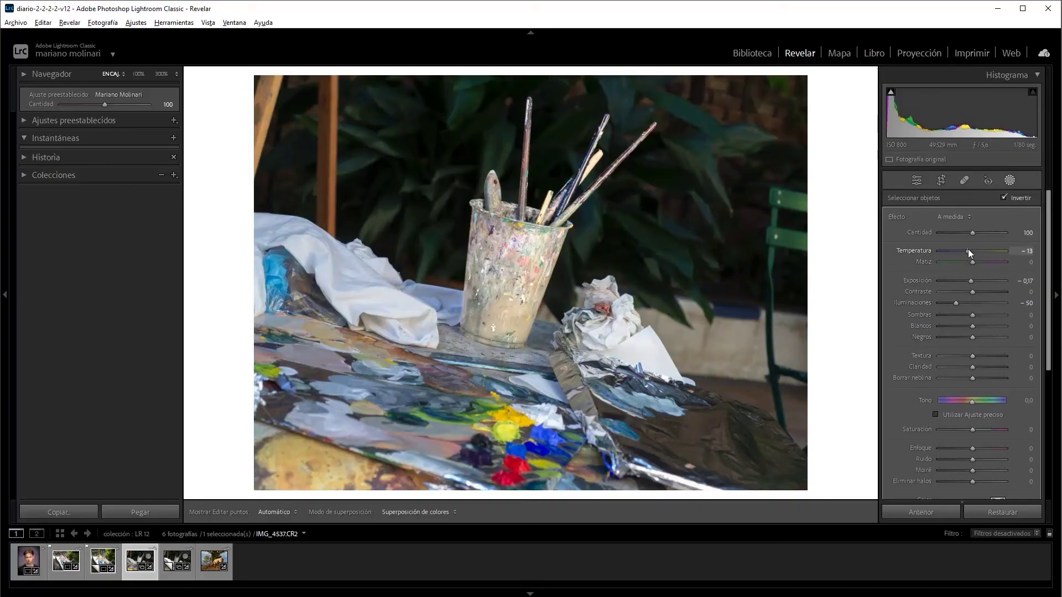
drag(968, 365, 969, 378)
drag(970, 280, 968, 279)
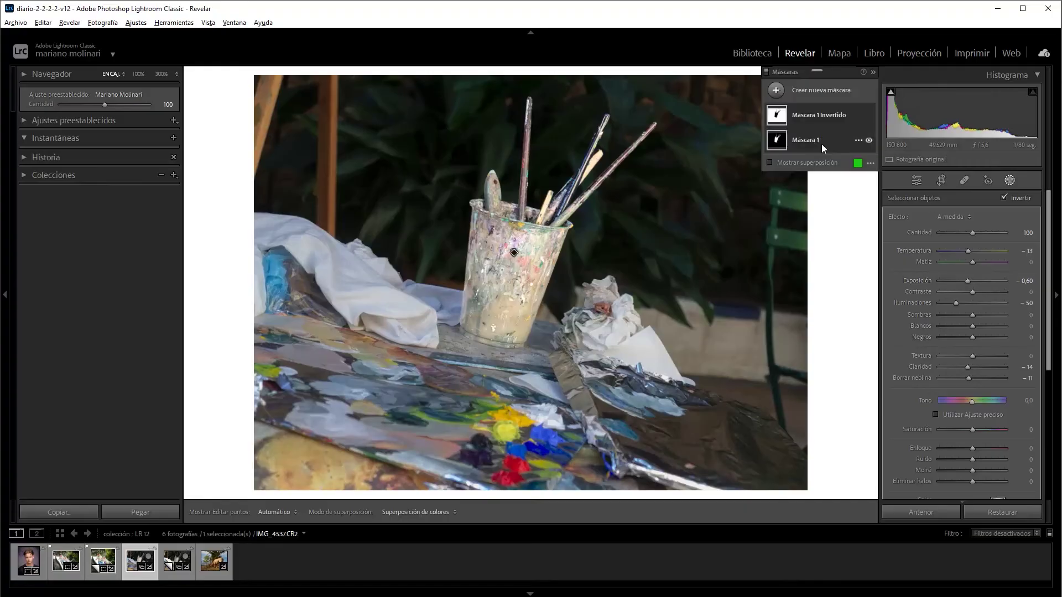
- Warm the cup mask to Temperature 20
click(821, 143)
drag(974, 252, 976, 254)
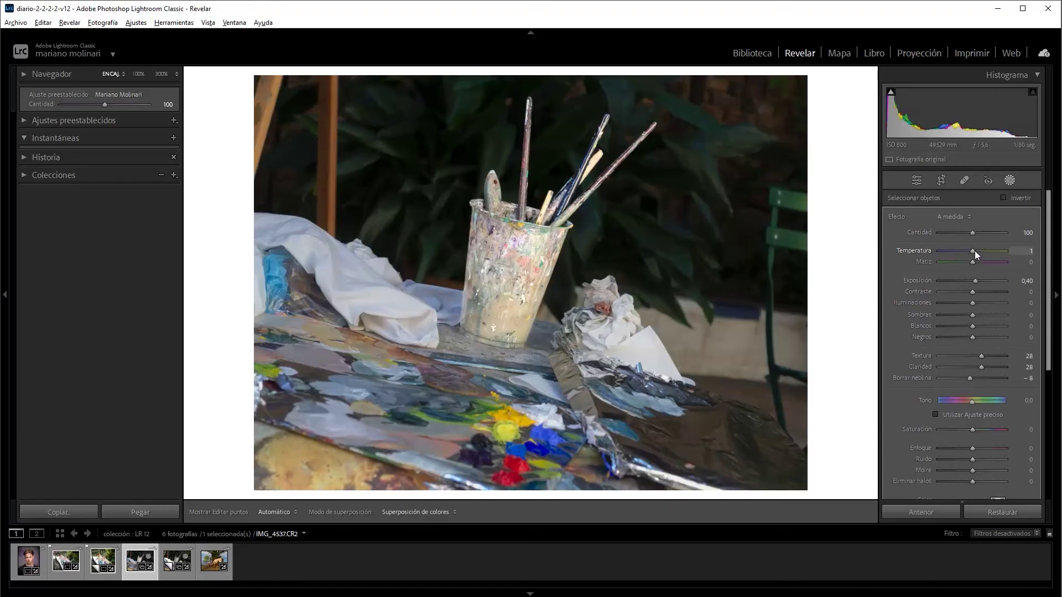
key(Up)
key(Up)
key(Up)
- Crop the paintbrush photo to a 1 x 1 square tightly framed around the cup
click(939, 182)
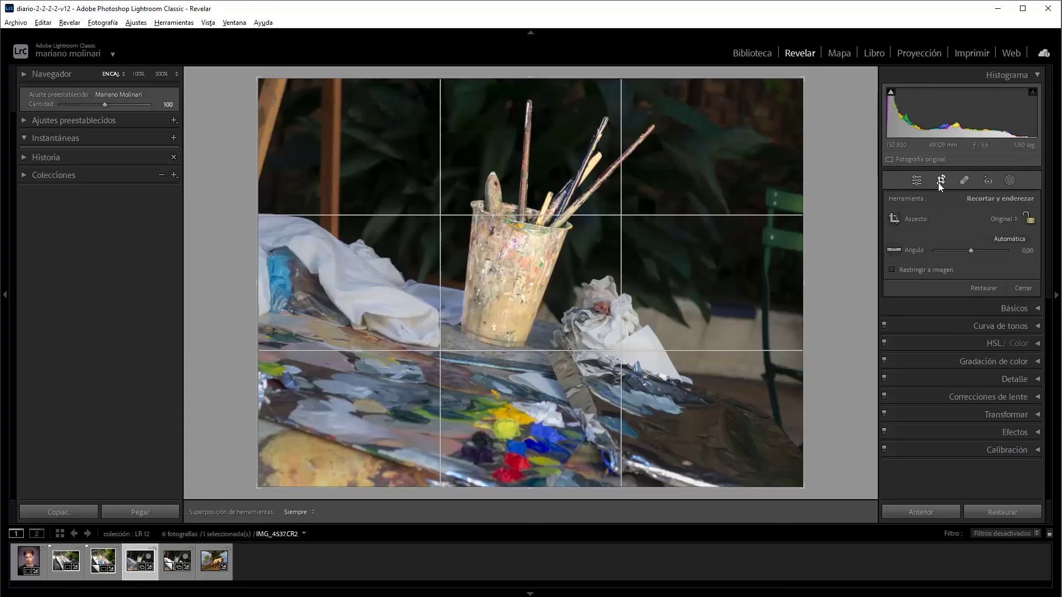
click(1001, 220)
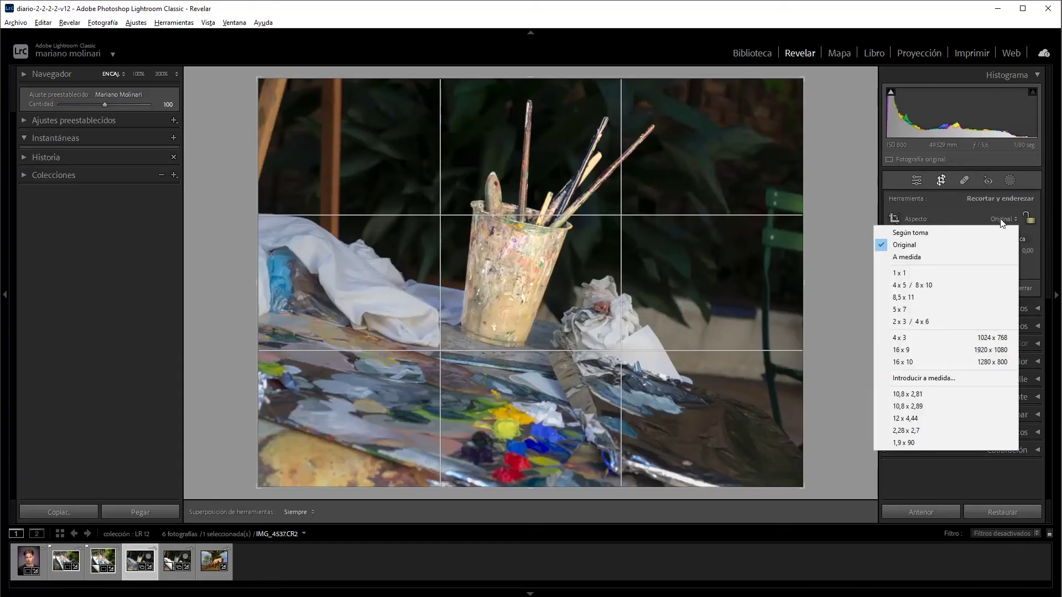
click(894, 274)
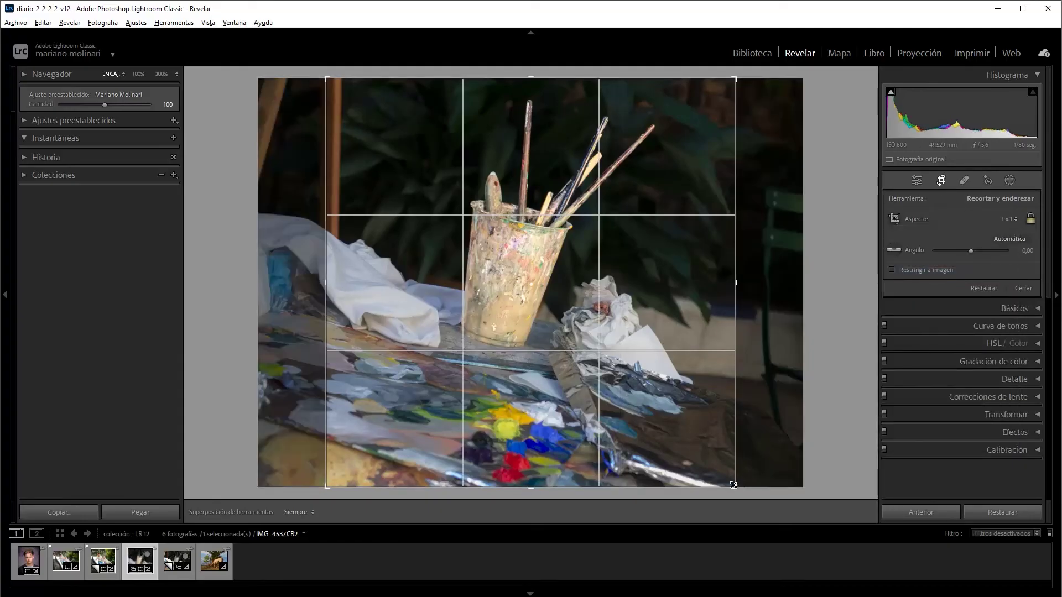
mouse_move(735, 486)
mouse_down()
mouse_move(699, 462)
mouse_move(712, 467)
mouse_up()
mouse_move(657, 436)
mouse_down()
mouse_move(627, 434)
mouse_move(657, 434)
mouse_up()
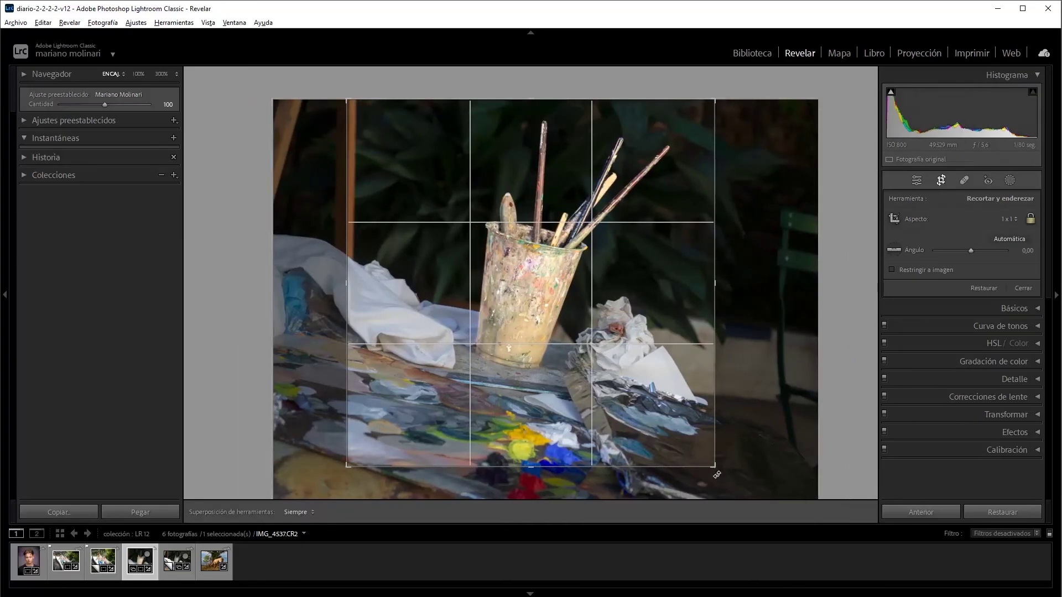
drag(715, 468, 681, 434)
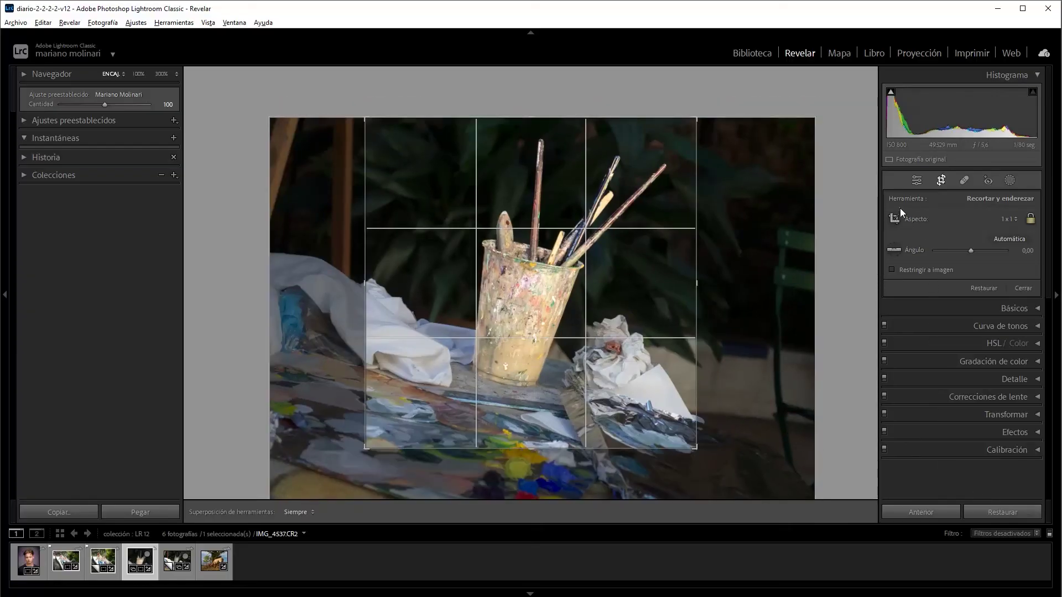
click(941, 181)
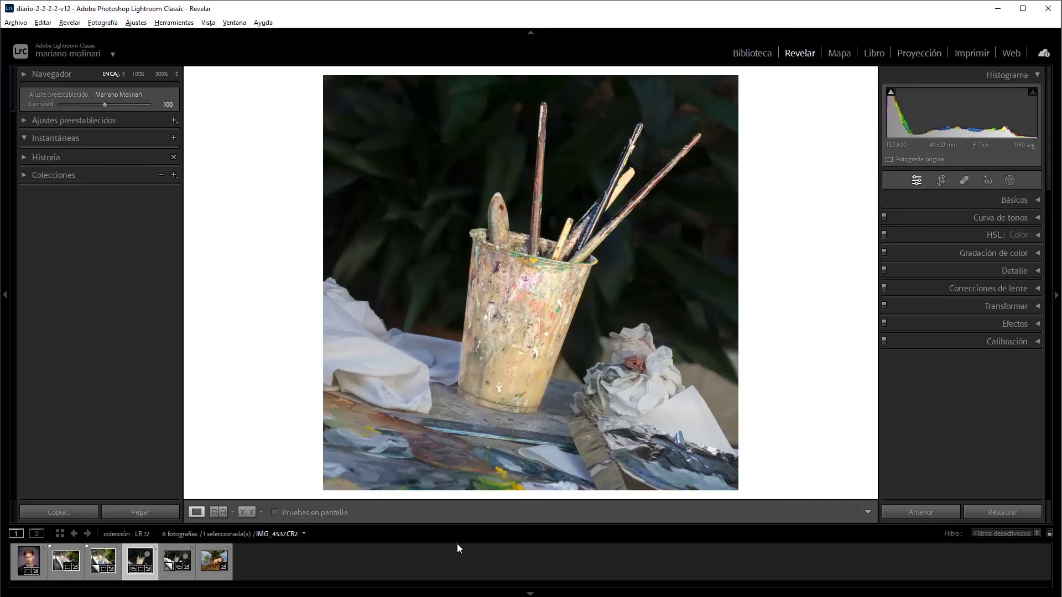
- In History, compare the original Importar state with the final crop, then open the portrait _4SAS112.CR2
click(23, 157)
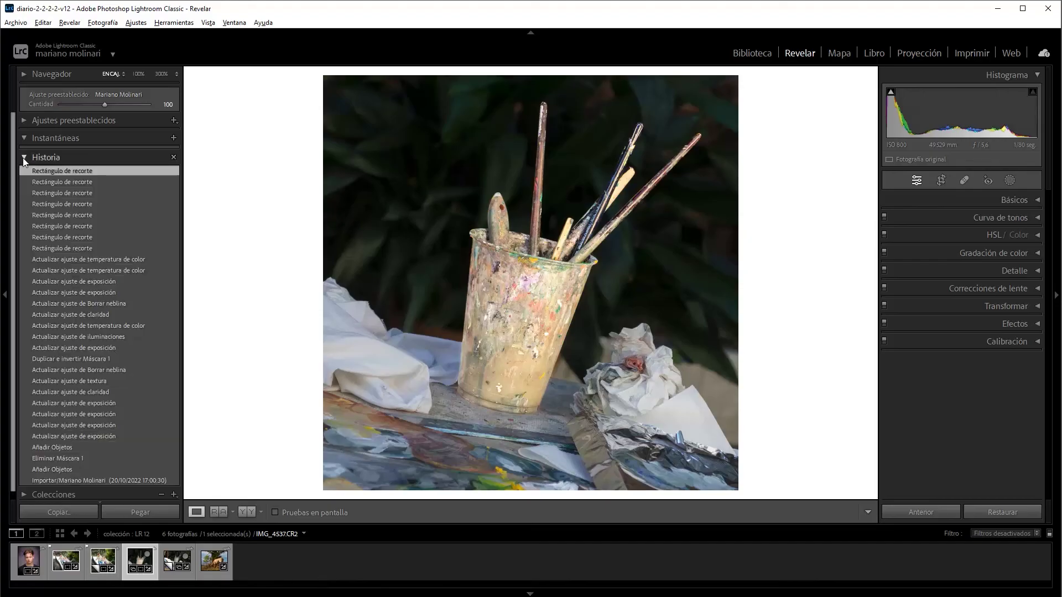
click(65, 480)
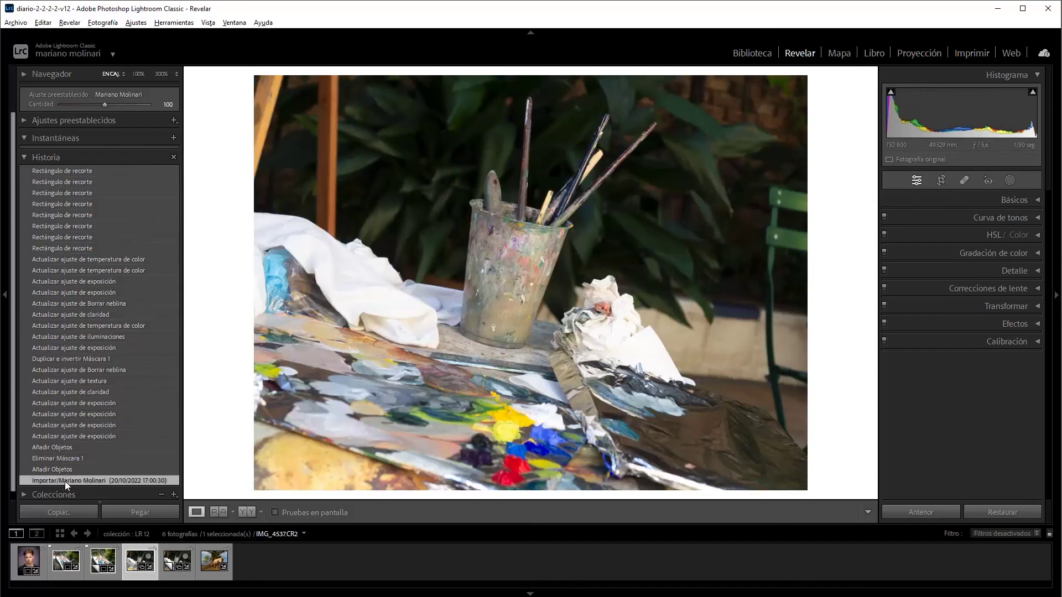
click(98, 167)
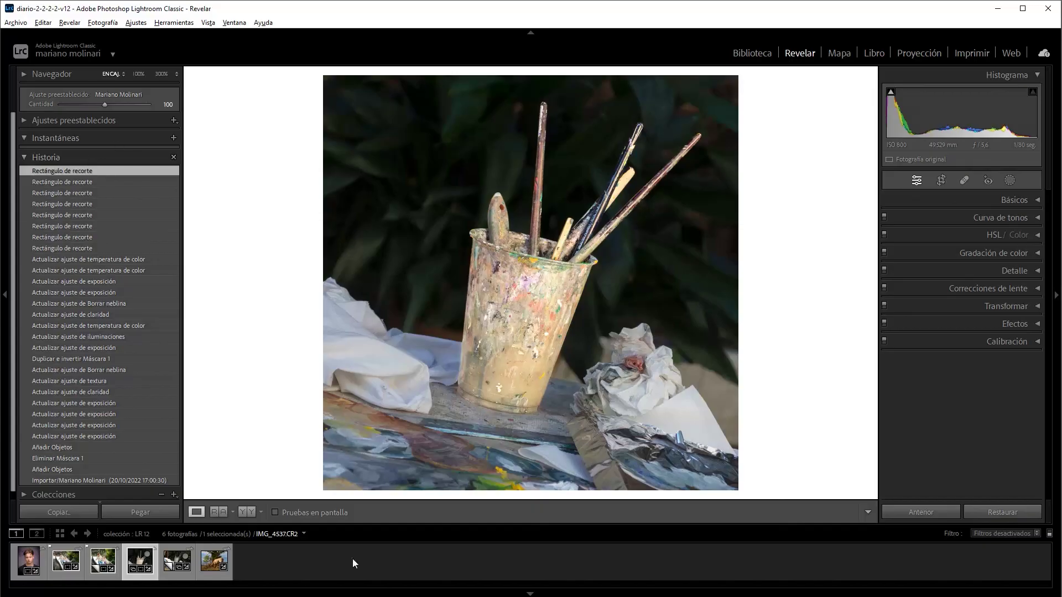
click(34, 570)
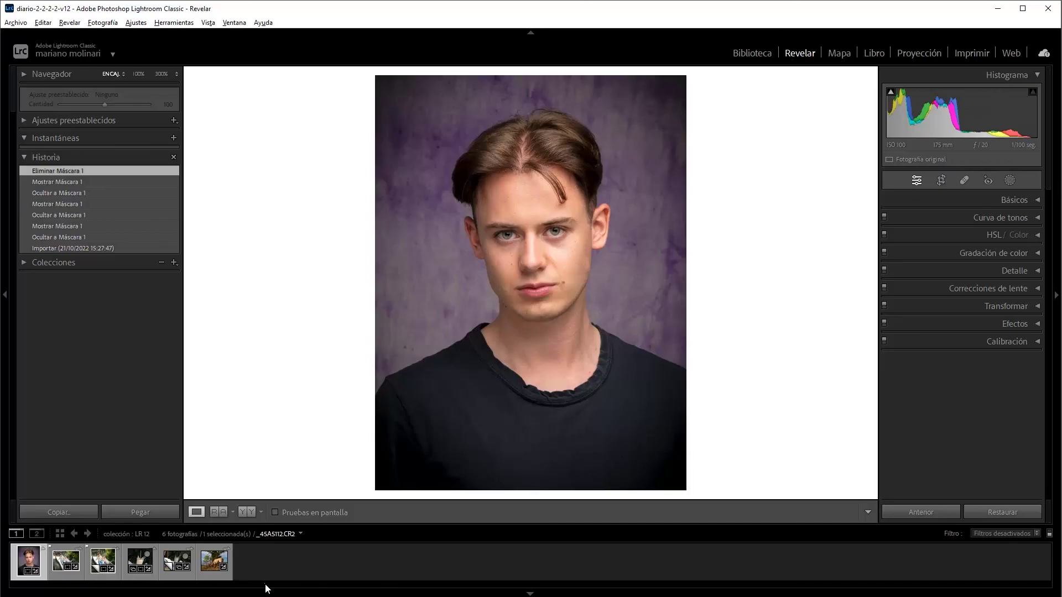
- Advance to the next photo, IMG_4458.CR2, showing the woman and child on the slide
key(Right)
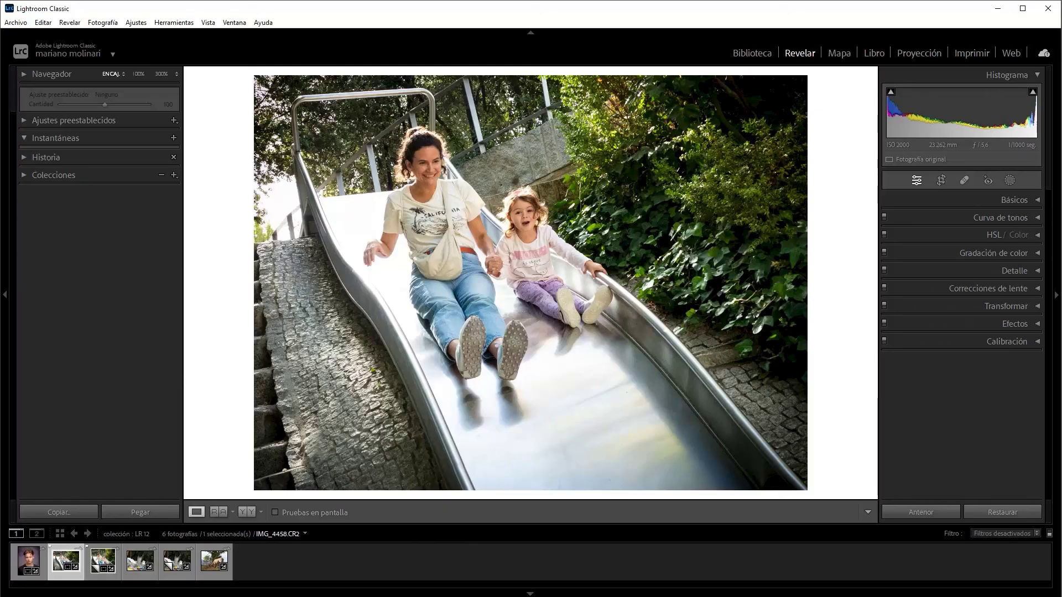